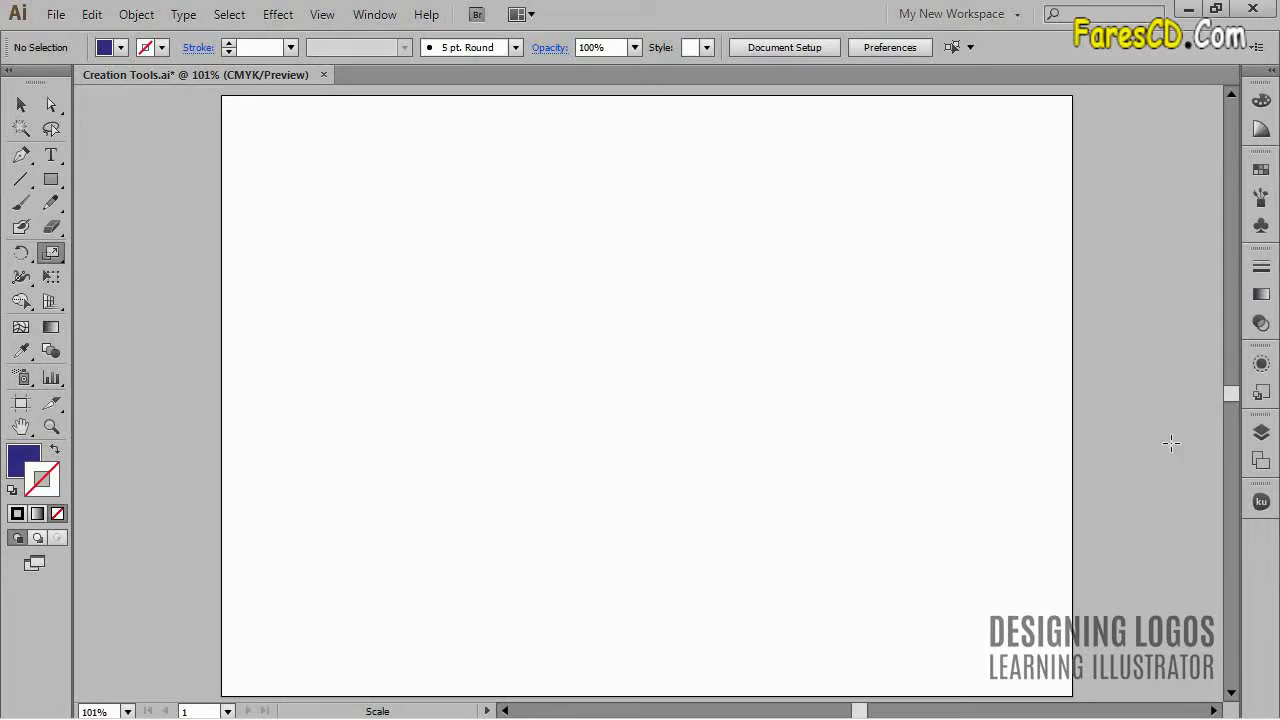
Make the three hidden paths in Layer 1 visible: the star, the circle and the square.
click(1261, 432)
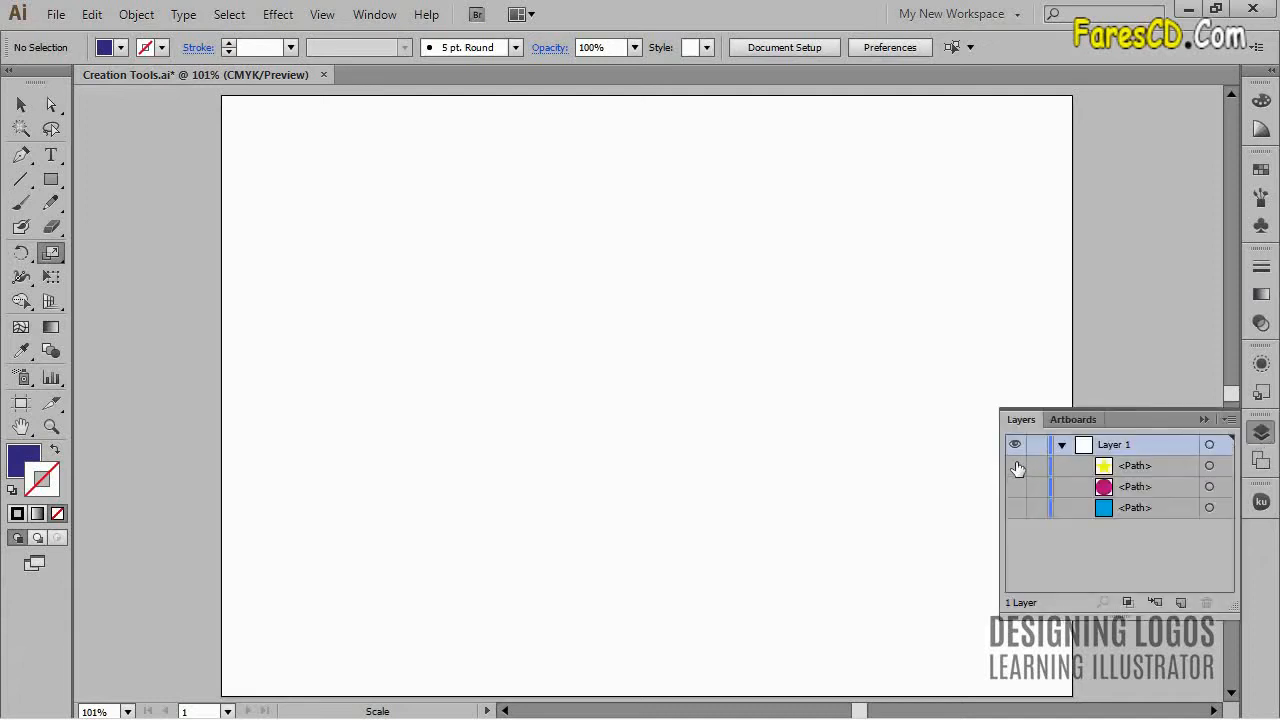
click(1205, 419)
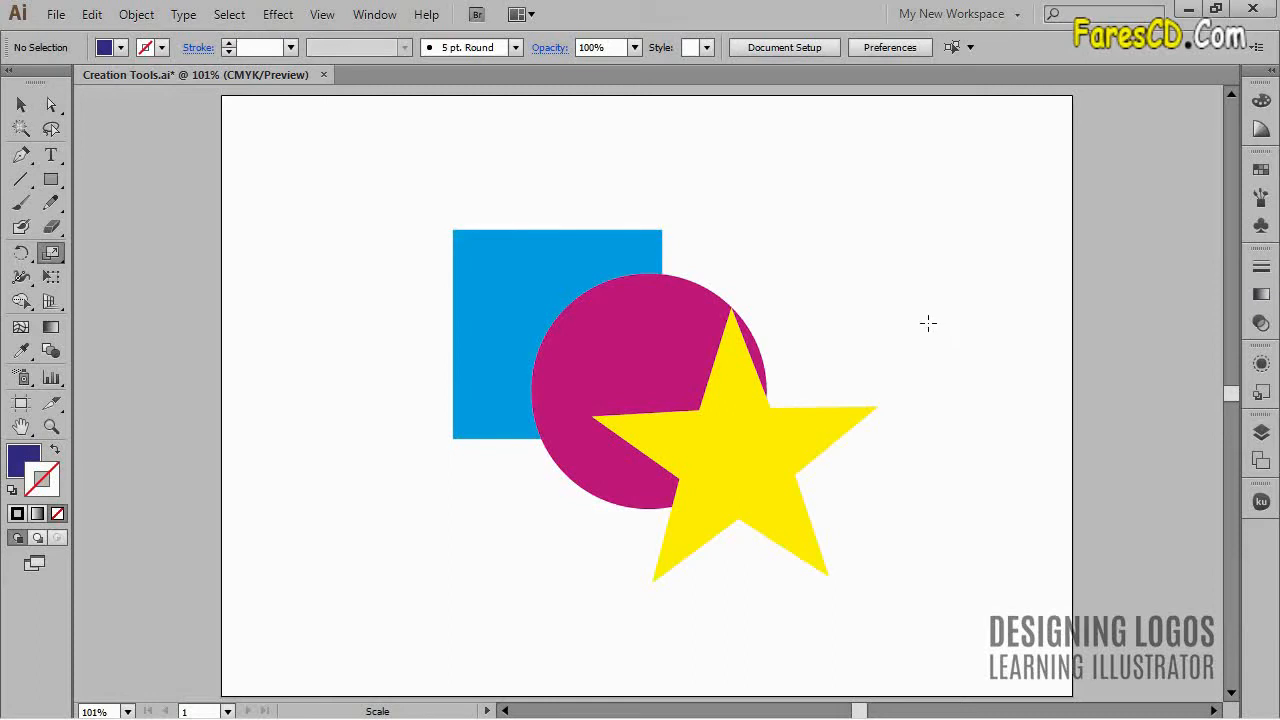
Copy the yellow star, paste the copy in front of it and move the copy to the left.
key(ctrl)
ctrl+click(818, 441)
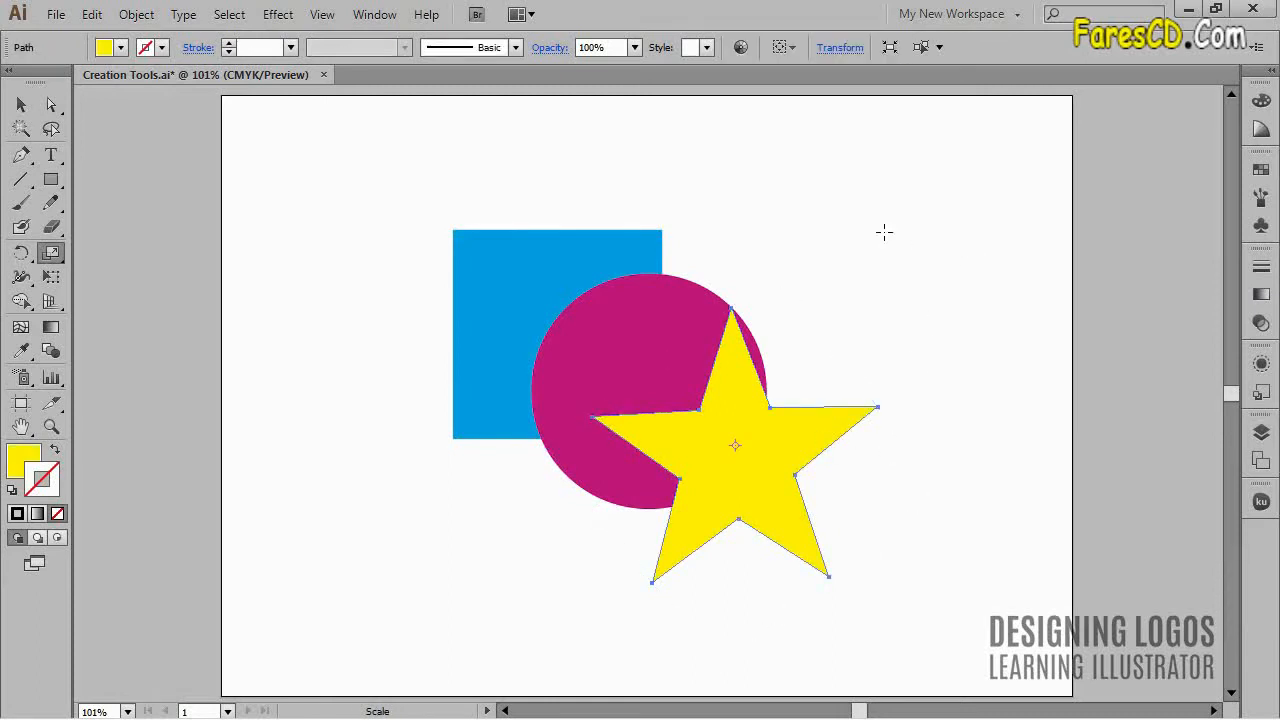
click(91, 14)
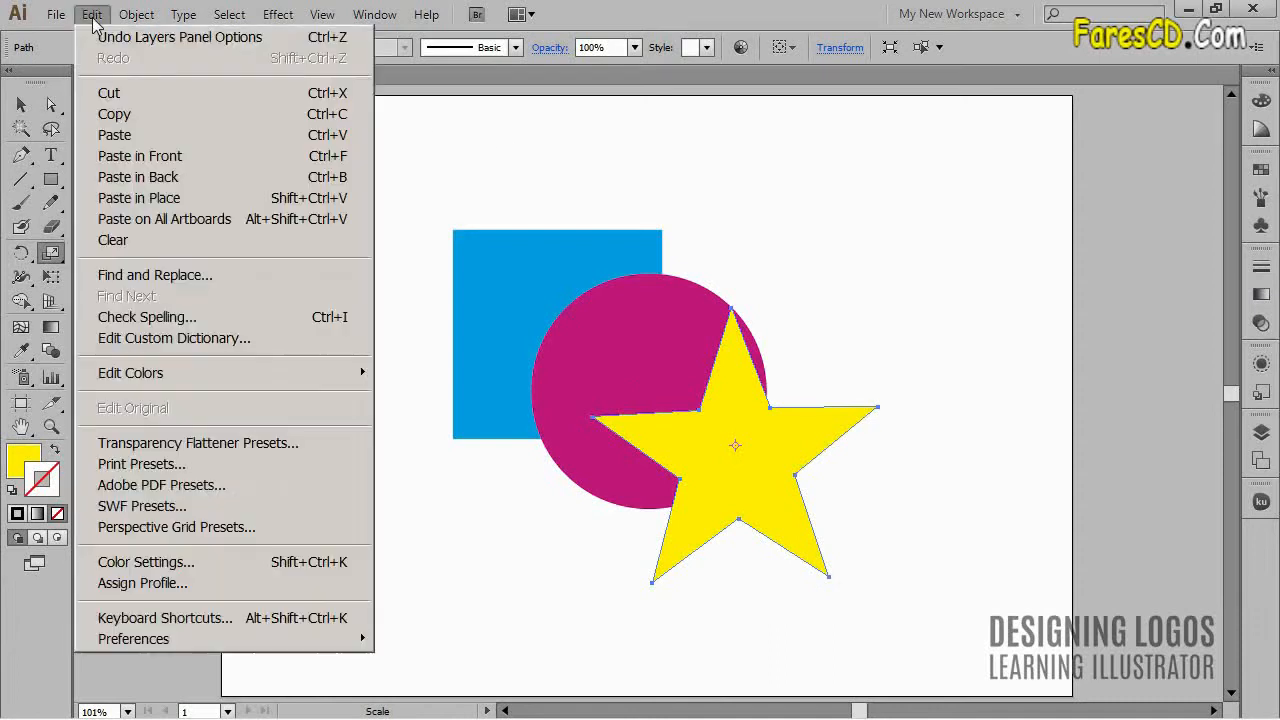
click(115, 114)
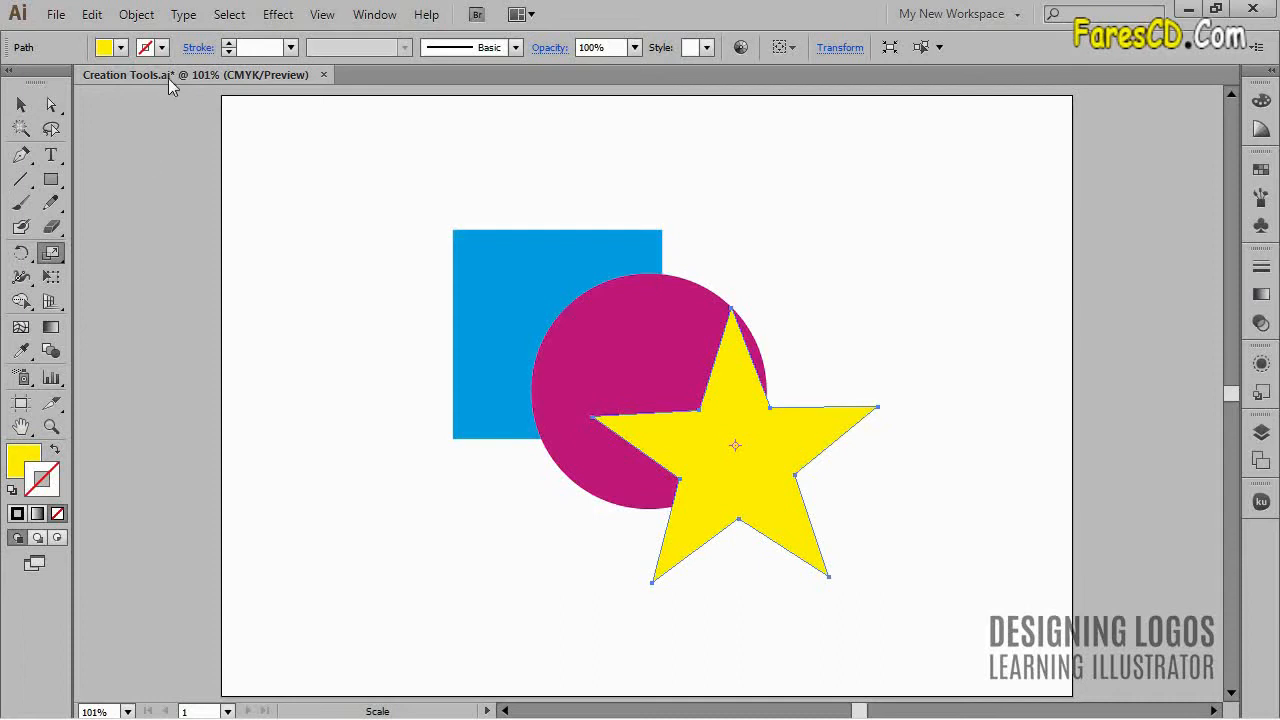
click(92, 15)
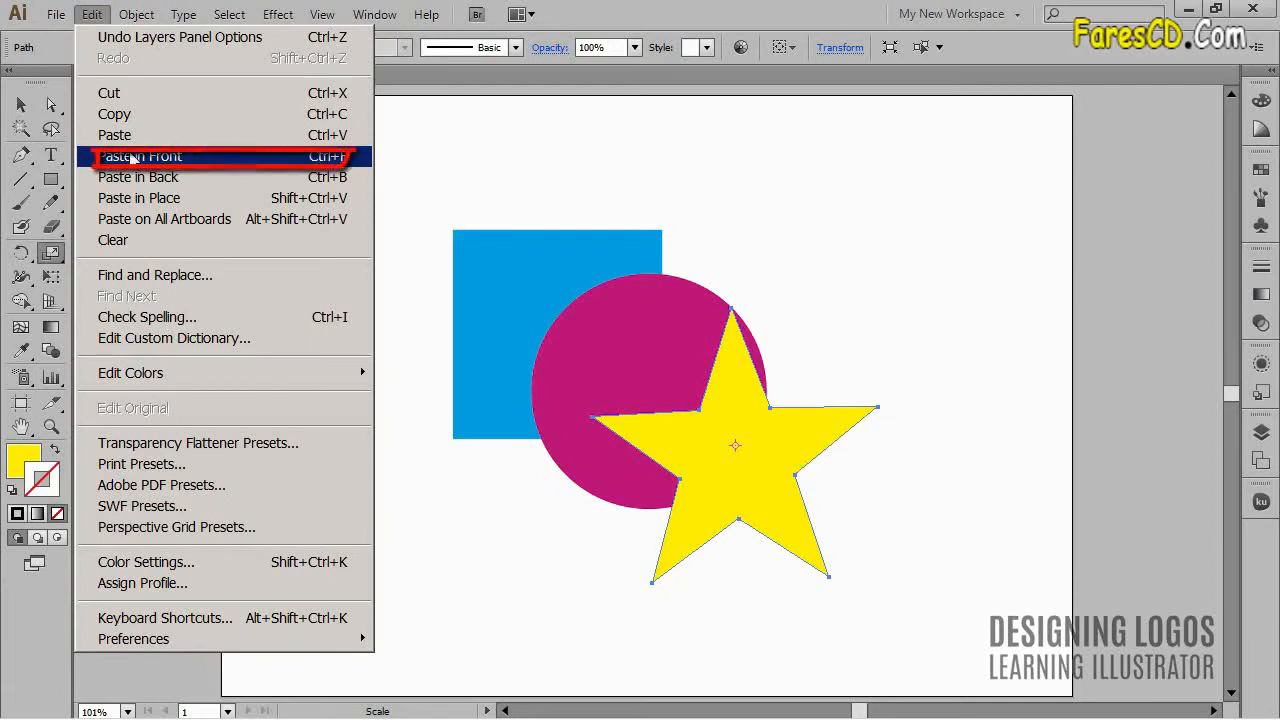
click(345, 156)
drag(814, 434, 700, 440)
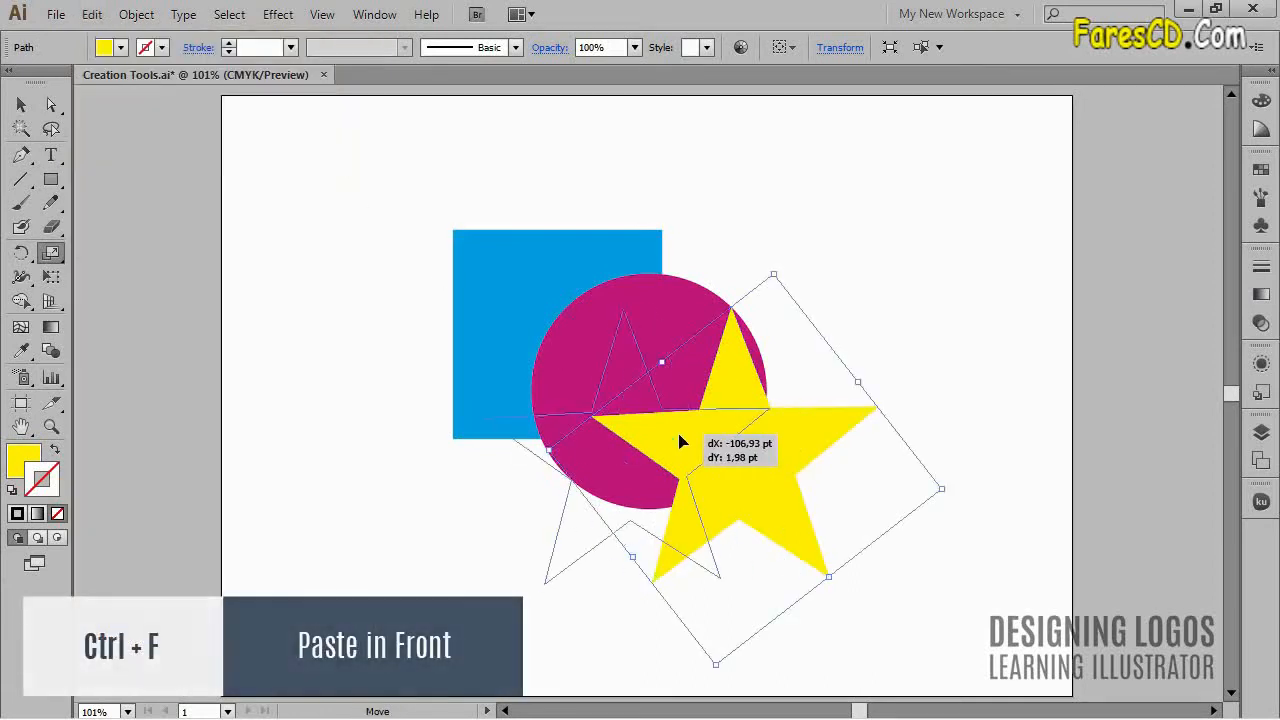
Fill the pasted star copy with the dark blue swatch.
click(121, 47)
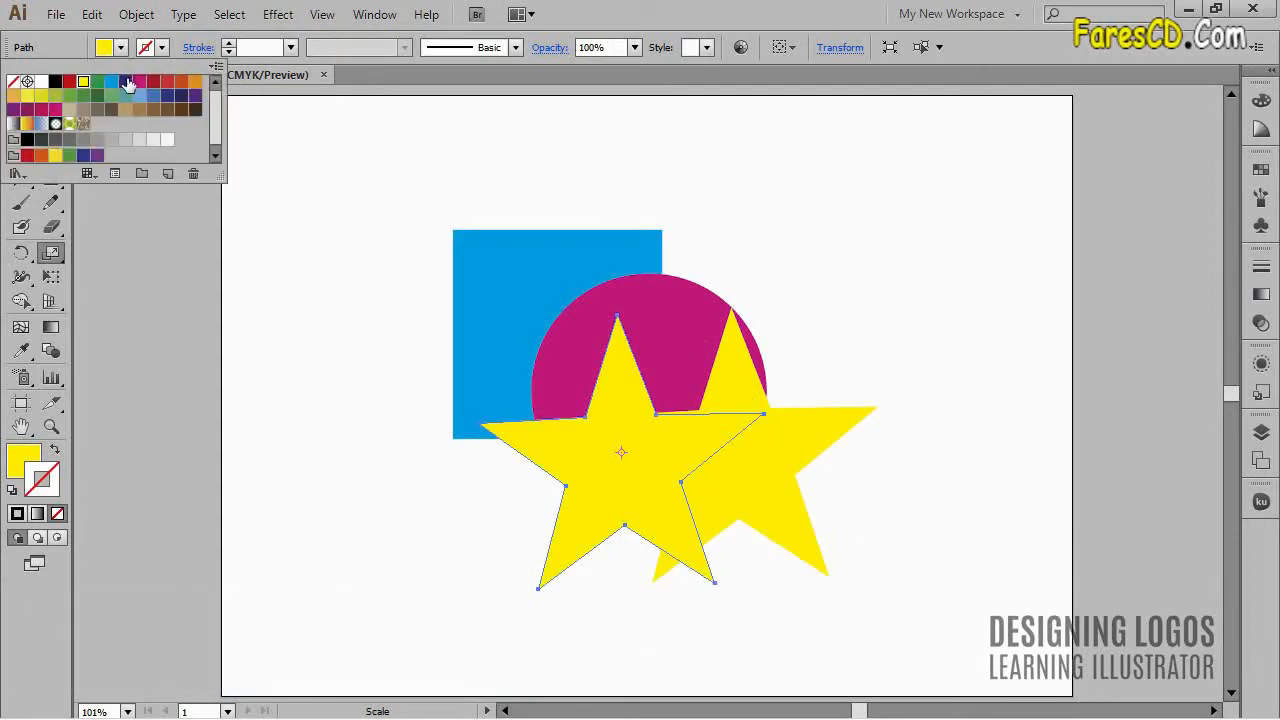
click(125, 81)
click(910, 422)
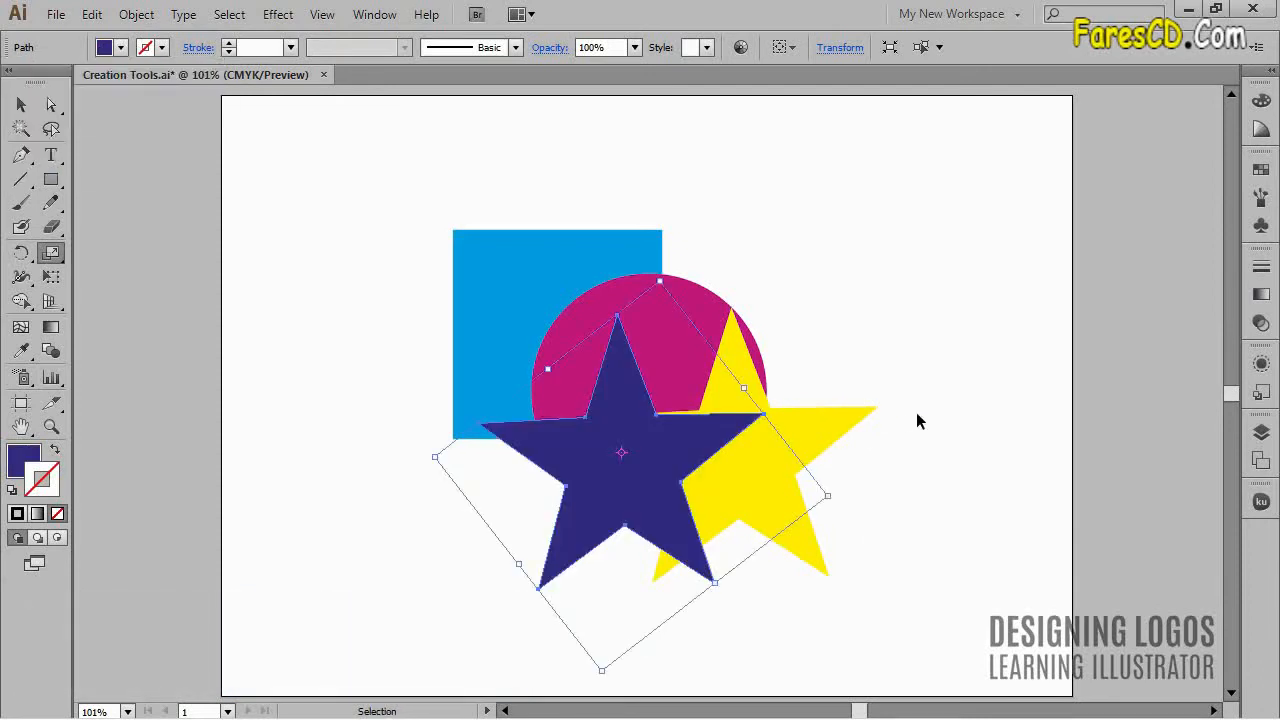
Paste another copy in back of the original yellow star and move it up and slightly to the right.
click(860, 422)
key(s)
click(91, 14)
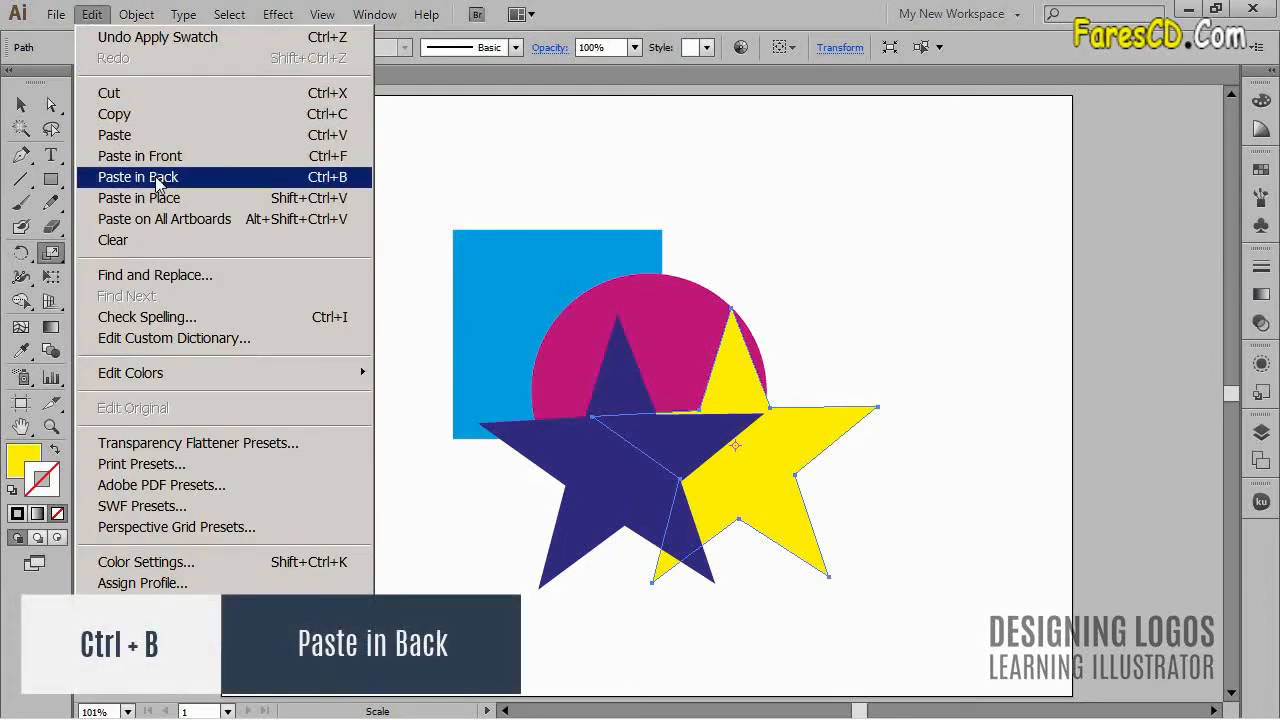
click(336, 177)
drag(812, 428, 834, 363)
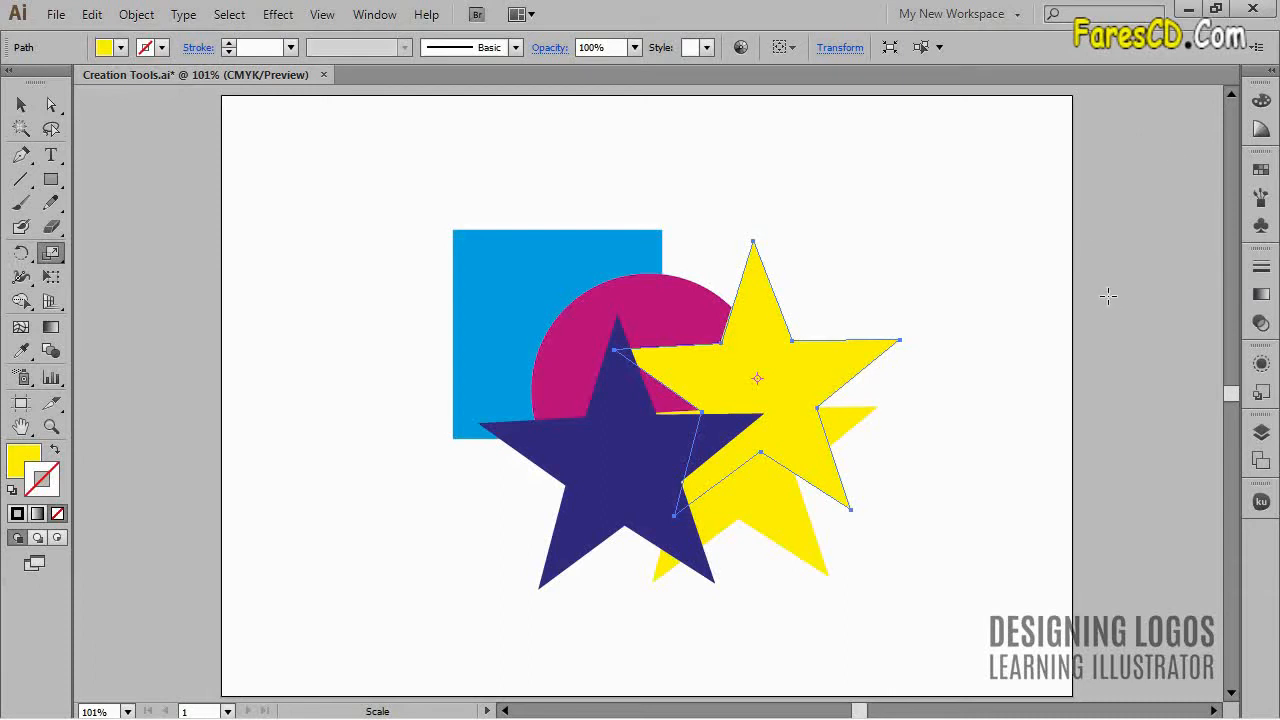
Delete both star copies, the dark blue one and the upper yellow one.
key(v)
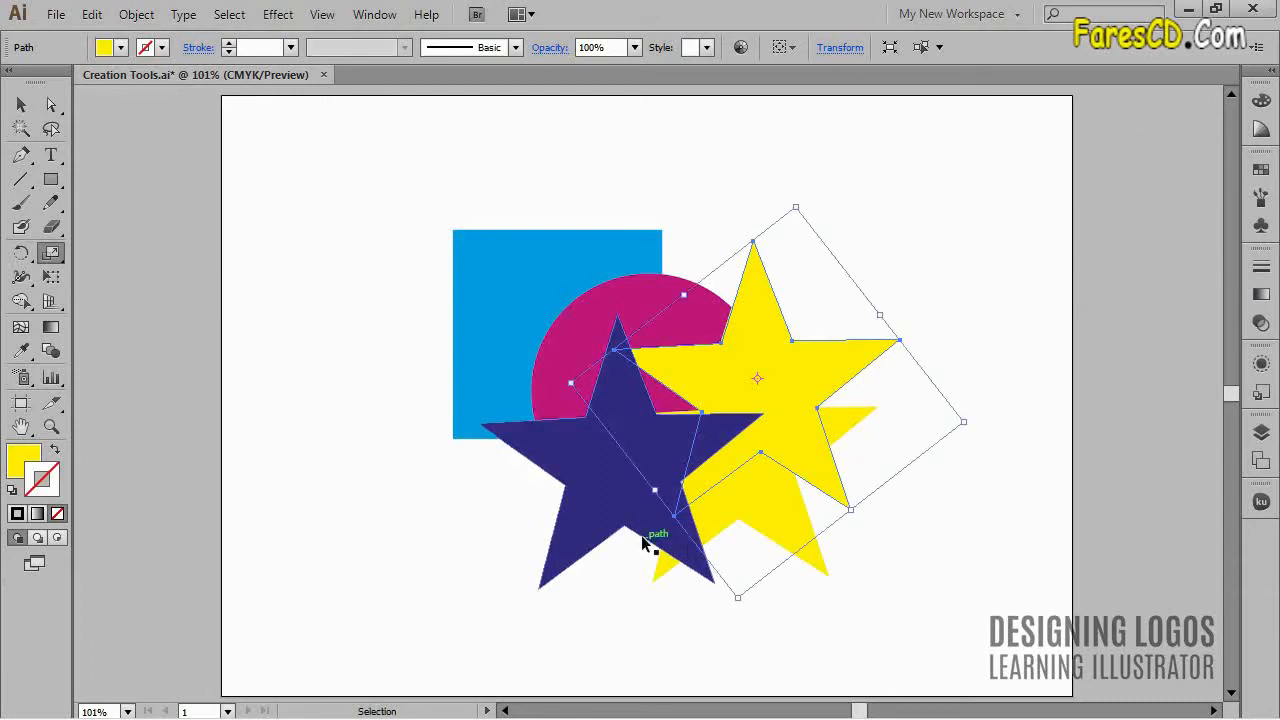
ctrl+shift+click(583, 499)
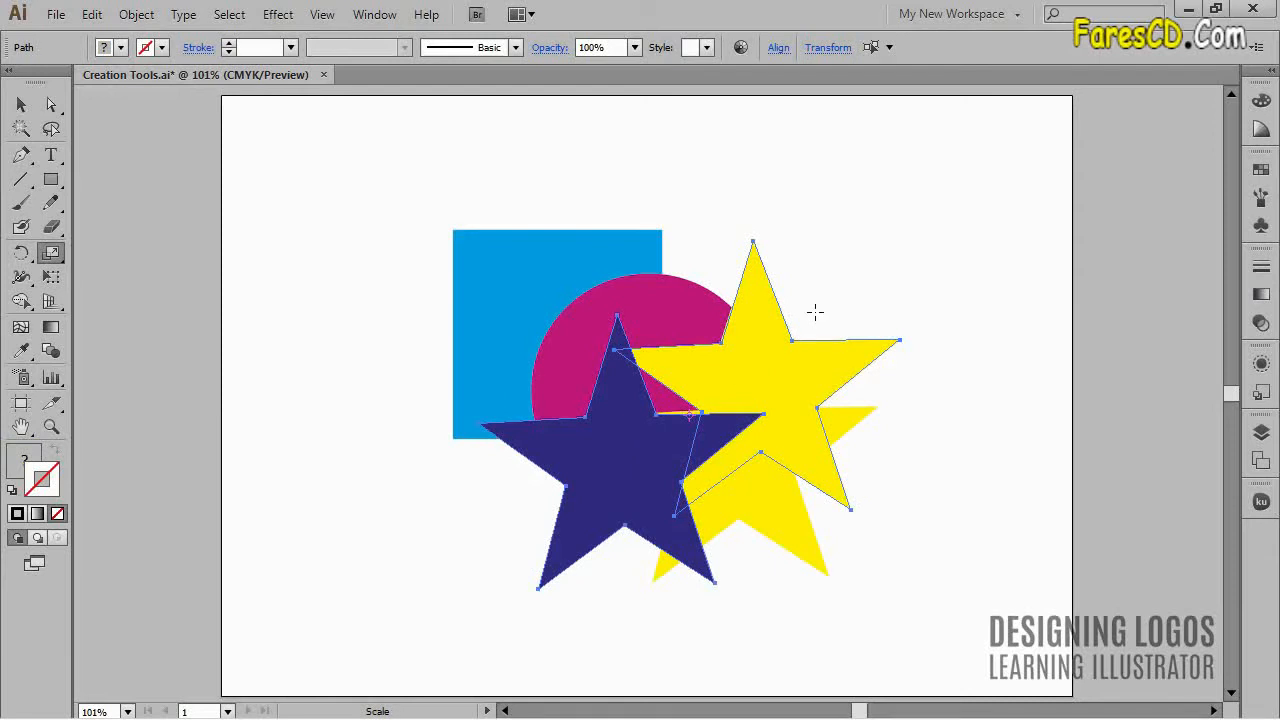
key(Delete)
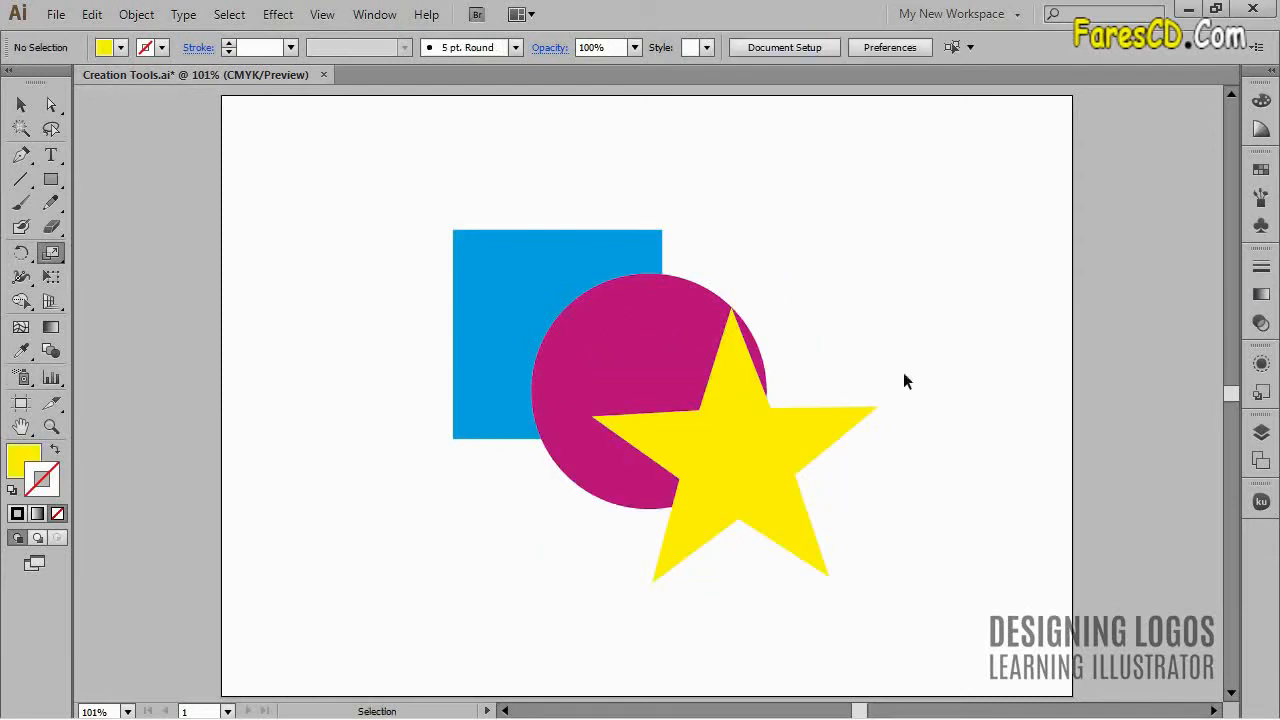
Paste a copy of the yellow star directly behind the magenta circle, nudge it up and to the left, and deselect it.
ctrl+click(826, 443)
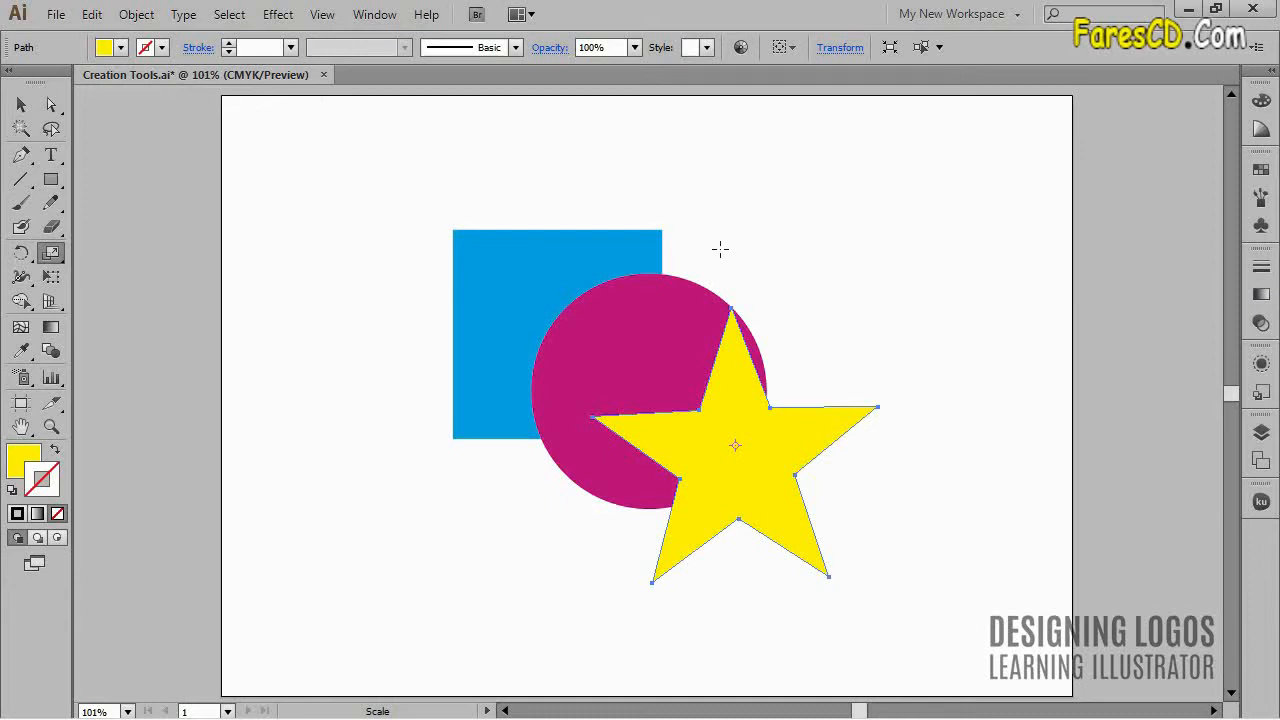
ctrl+click(665, 281)
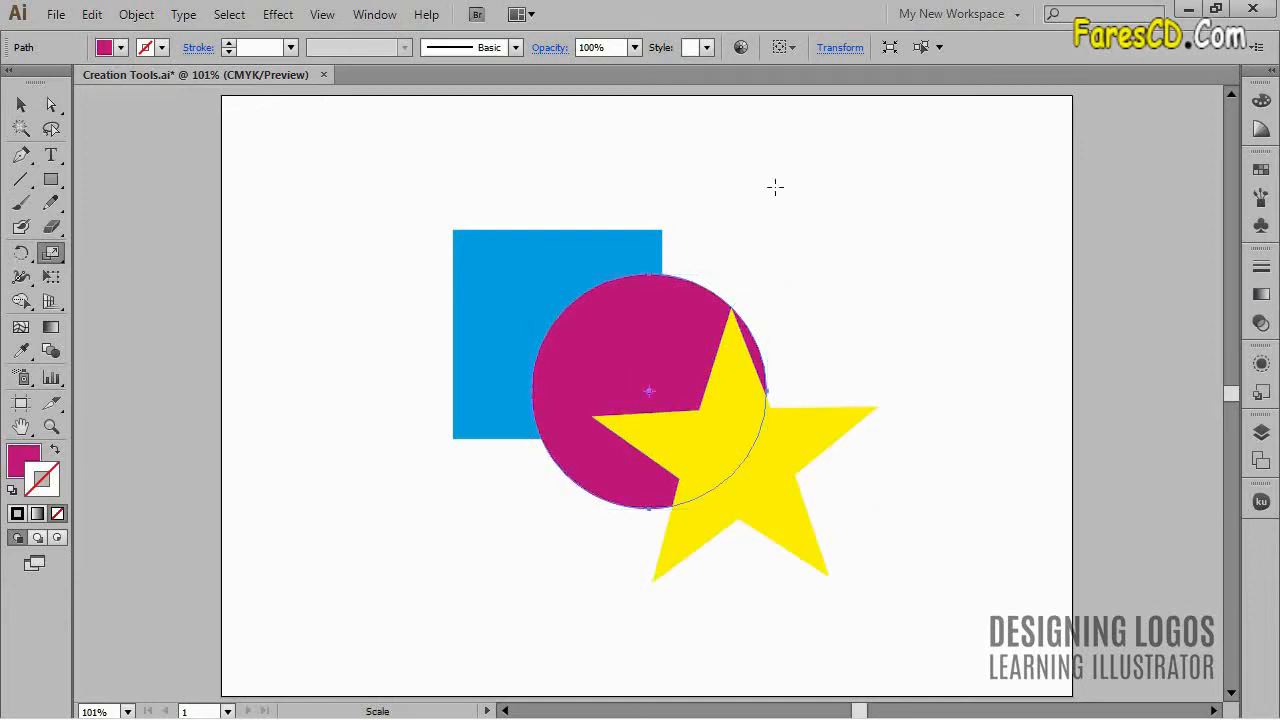
key(ctrl+alt+])
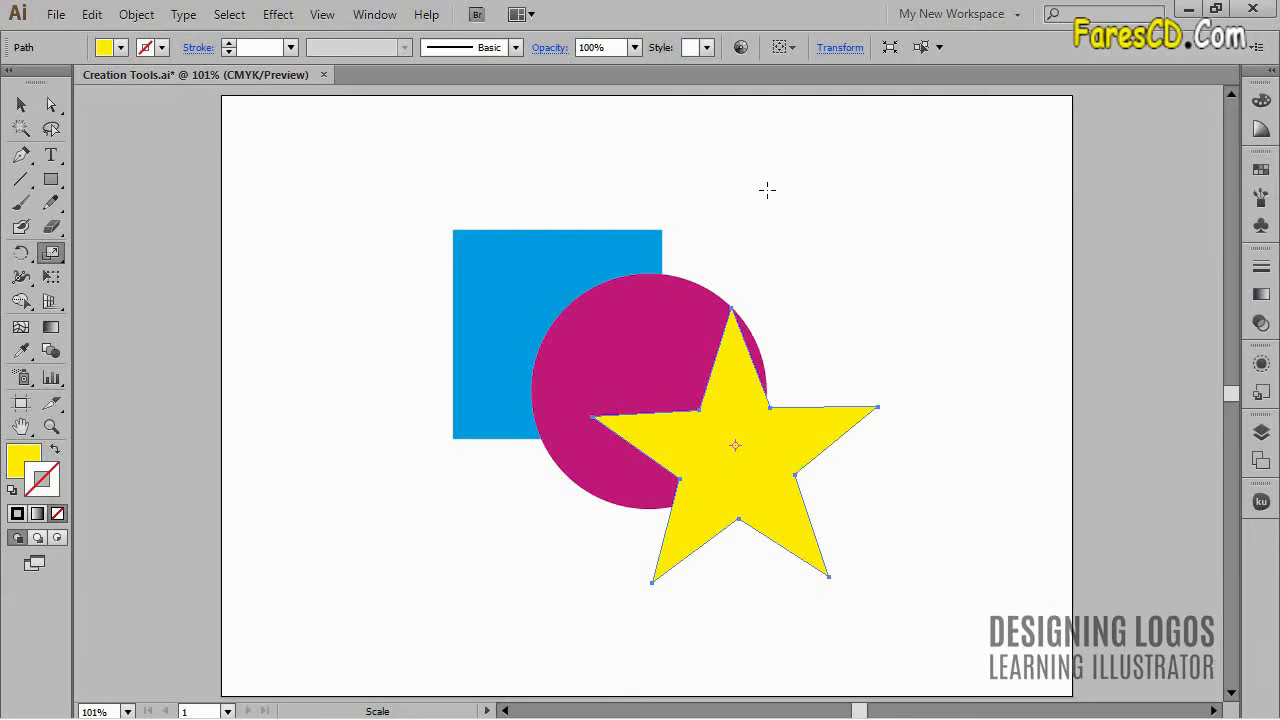
key(Left)
key(Up)
key(Left)
key(Up)
key(Left)
key(Up)
key(Left)
key(Up)
key(Up)
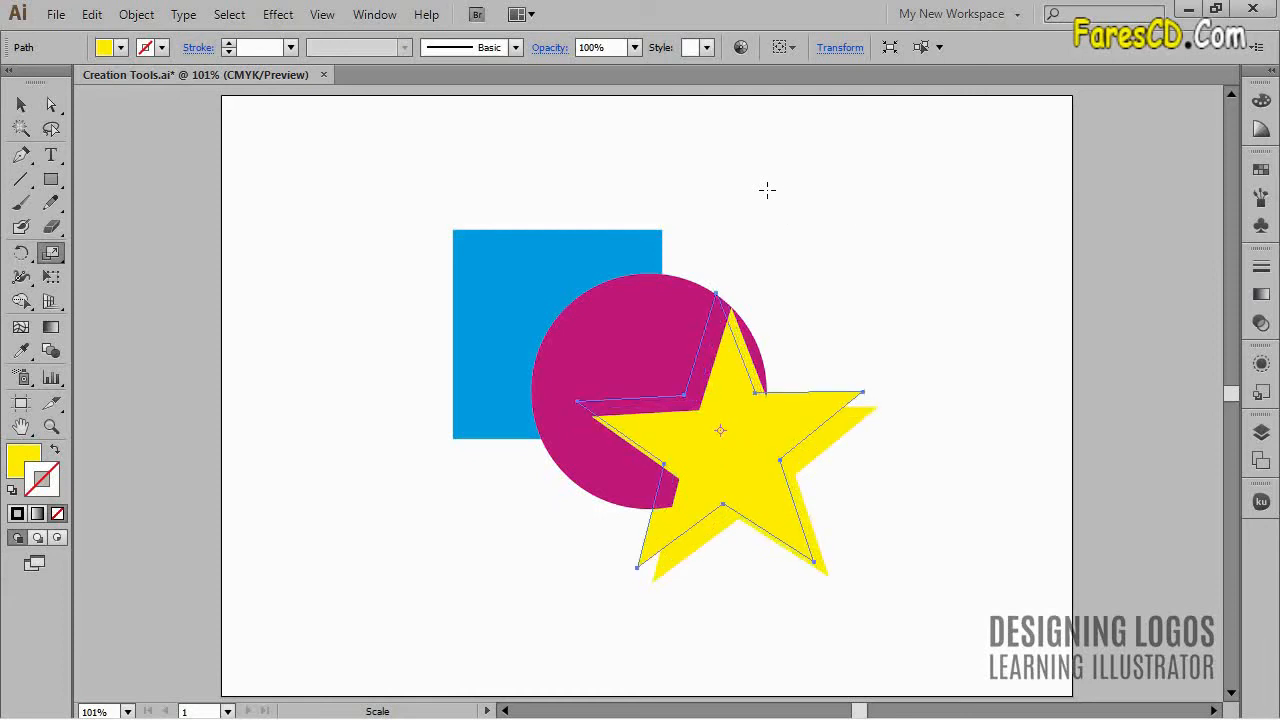
key(Up)
key(Up)
key(Up)
key(Up)
key(Up)
key(Up)
key(Up)
key(Up)
key(Up)
key(Up)
key(Up)
key(Up)
key(Up)
key(Up)
key(Left)
key(Left)
key(Left)
key(Left)
key(Left)
key(Left)
key(Left)
key(Left)
key(Left)
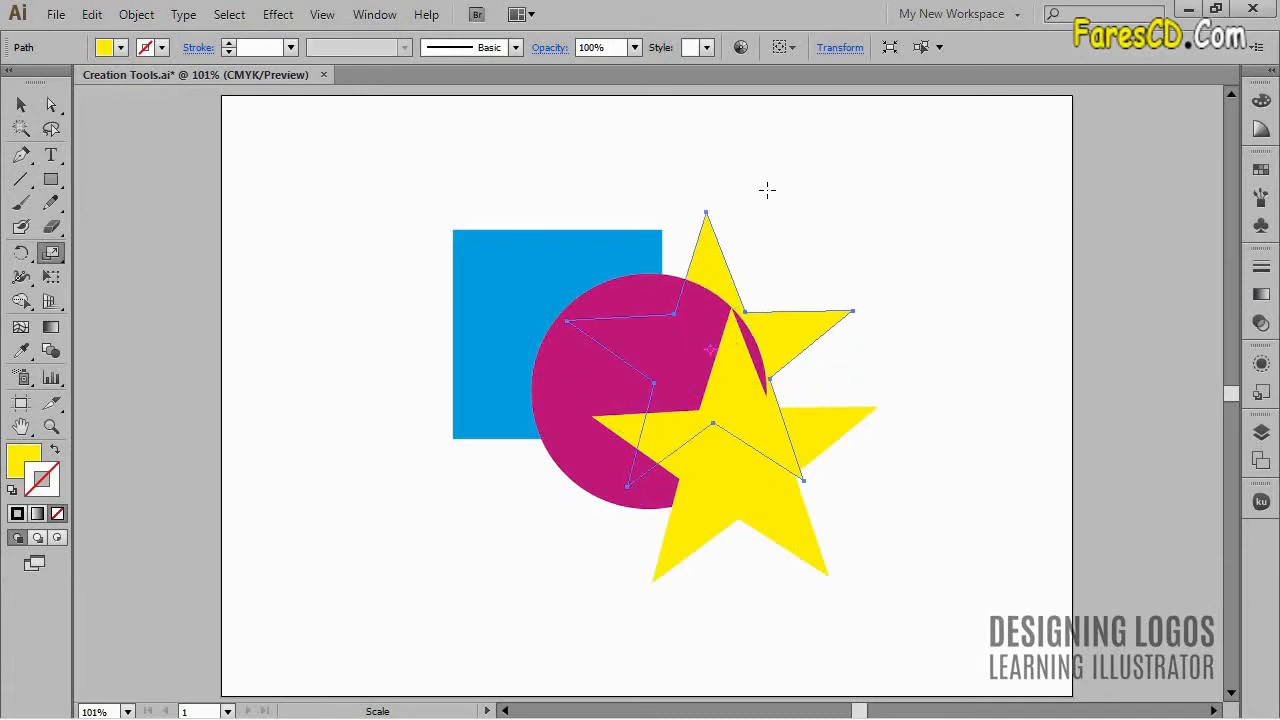
key(v)
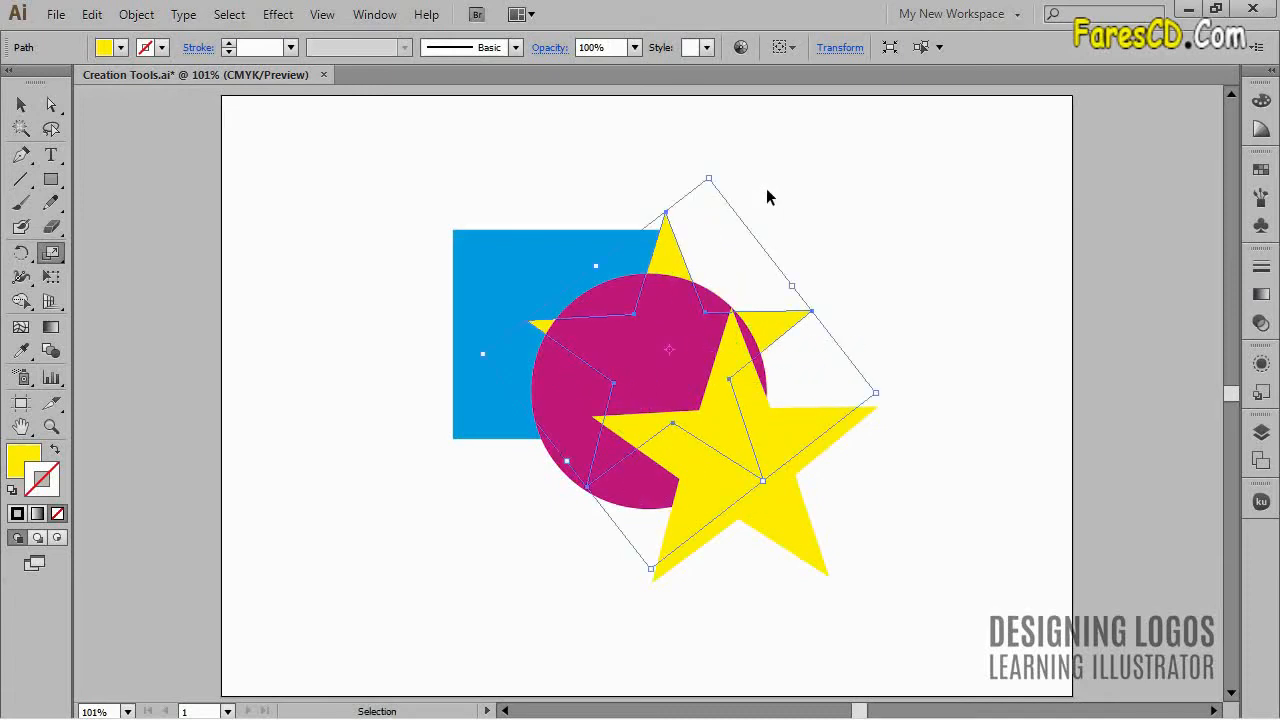
click(766, 188)
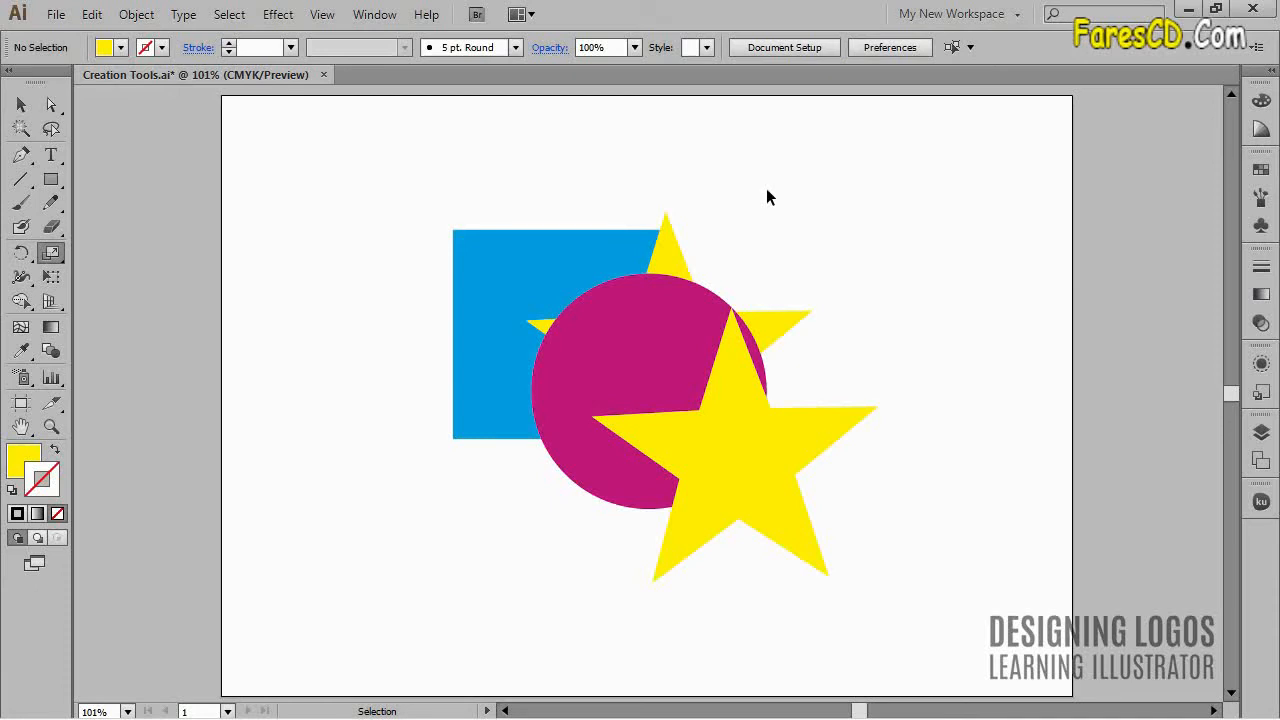
Delete the star copy that lies behind the magenta circle.
click(679, 250)
key(s)
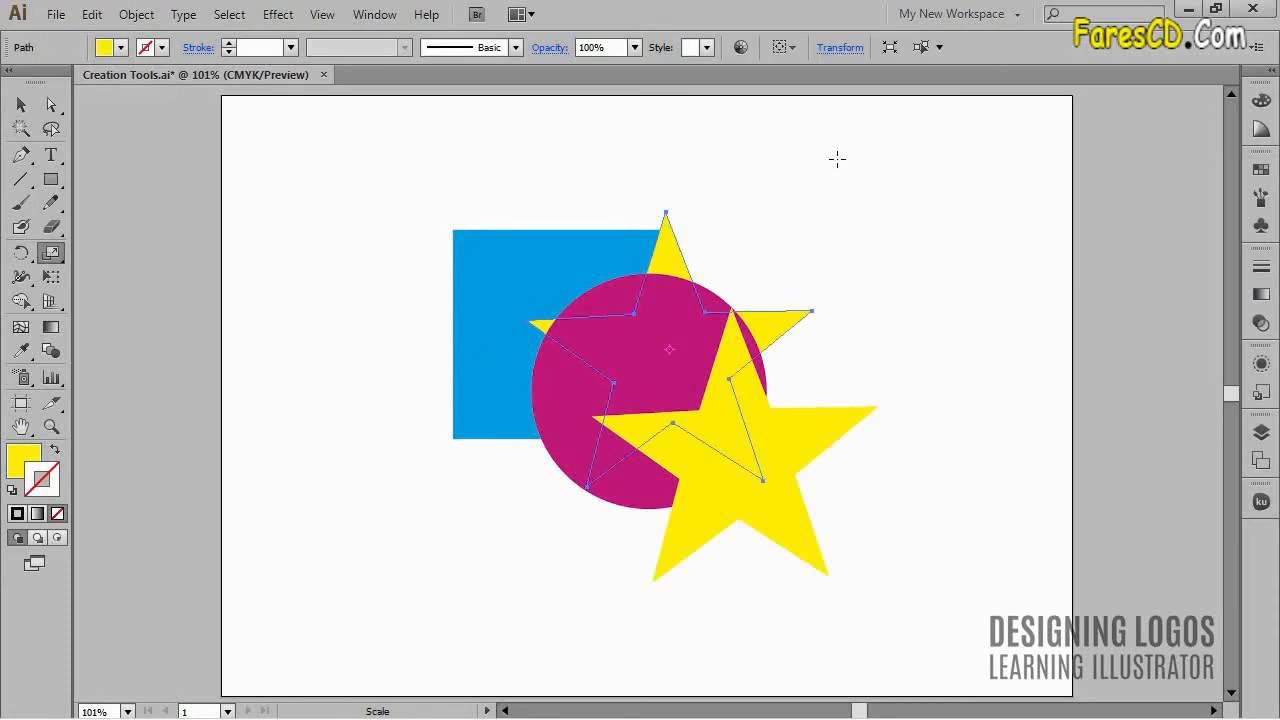
key(Delete)
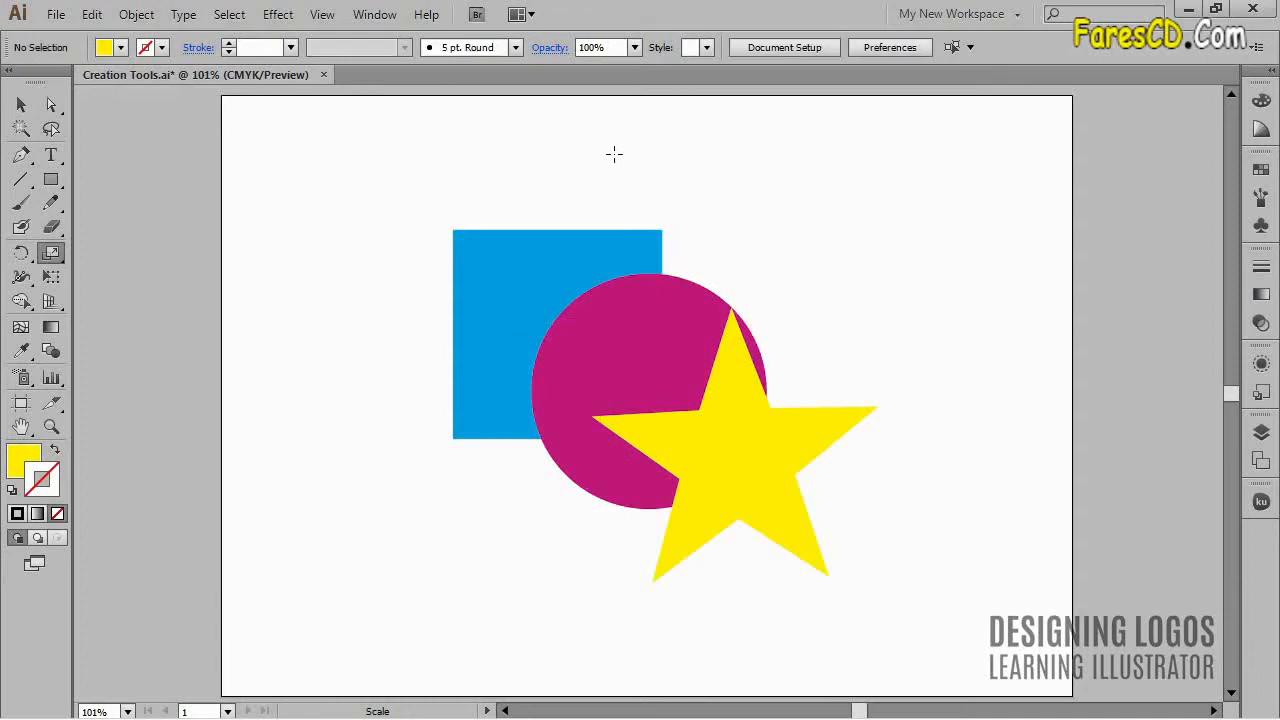
Paste a copy of the yellow star directly behind the blue square and nudge it up and to the left.
ctrl+click(497, 241)
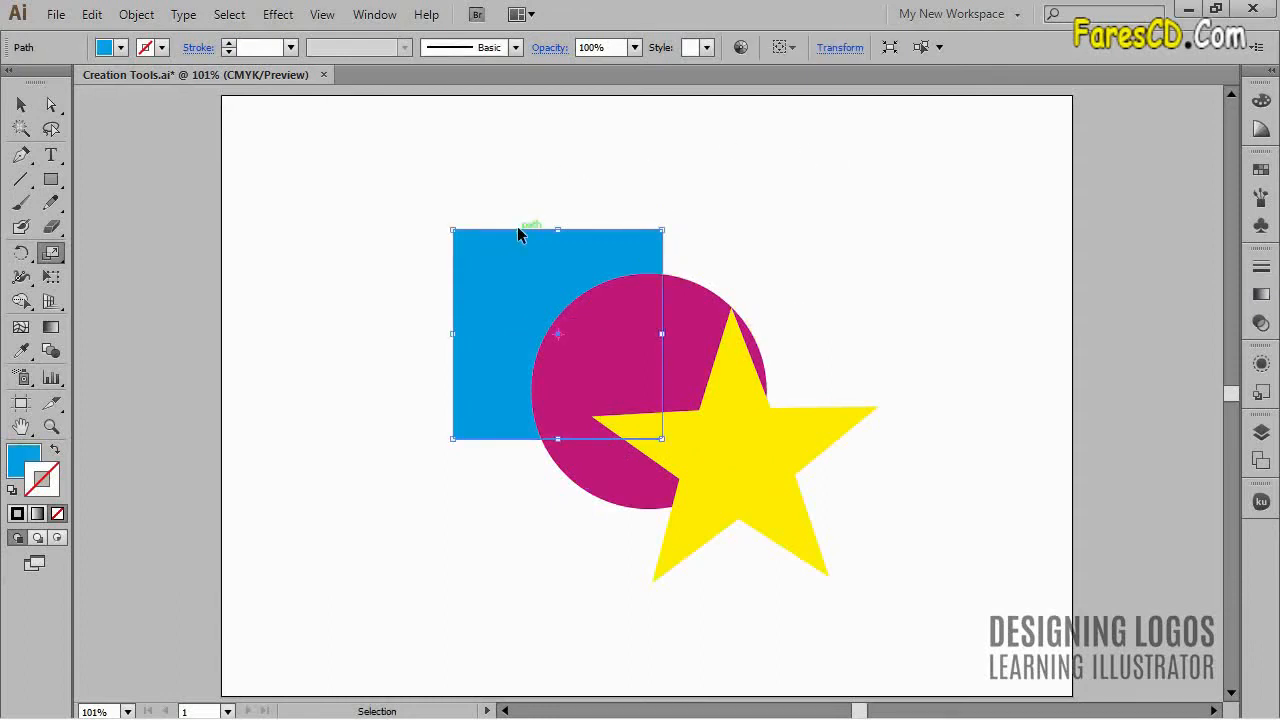
ctrl+click(742, 418)
key(Left)
key(Up)
key(Up)
key(Up)
key(Up)
key(Up)
key(Up)
key(Up)
key(Up)
key(Up)
key(Up)
key(Up)
key(Up)
key(Up)
key(Up)
key(Up)
key(Up)
key(Up)
key(Up)
key(Up)
key(Left)
key(Left)
key(Left)
key(Left)
key(Left)
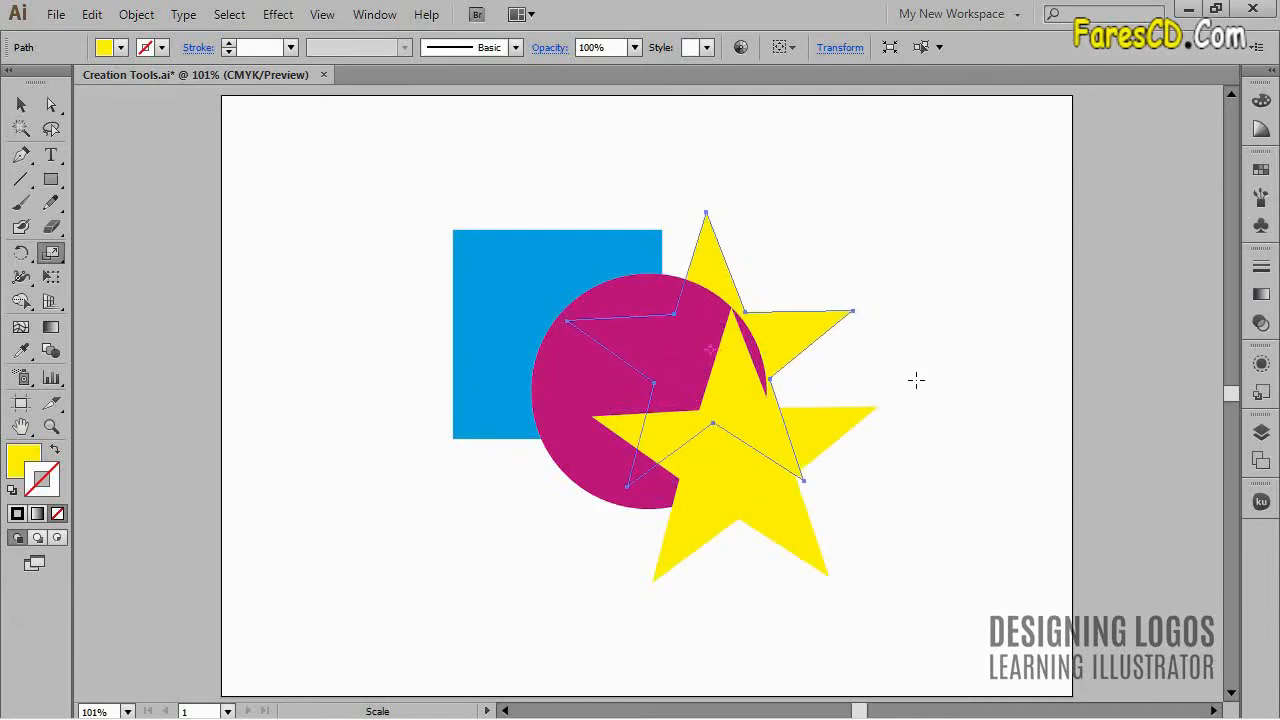
key(Up)
key(Up)
key(Up)
key(Up)
key(Up)
key(Up)
key(Up)
key(Up)
key(Up)
key(Up)
key(Up)
key(Up)
key(Up)
key(Up)
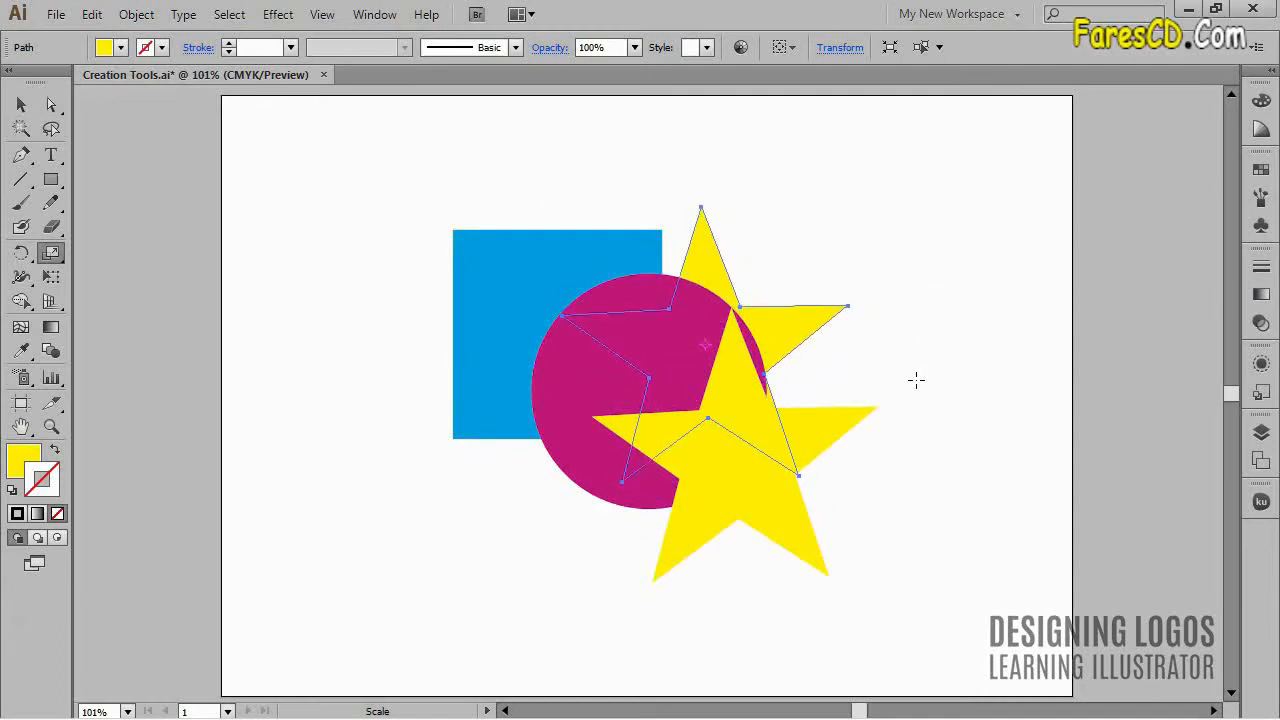
key(Left)
key(Left)
key(Left)
key(Left)
key(Left)
key(Left)
key(Left)
key(Left)
key(Left)
key(Left)
key(Left)
key(Left)
key(Left)
key(Left)
key(Left)
key(Left)
key(Left)
key(Left)
key(Left)
key(Left)
key(Left)
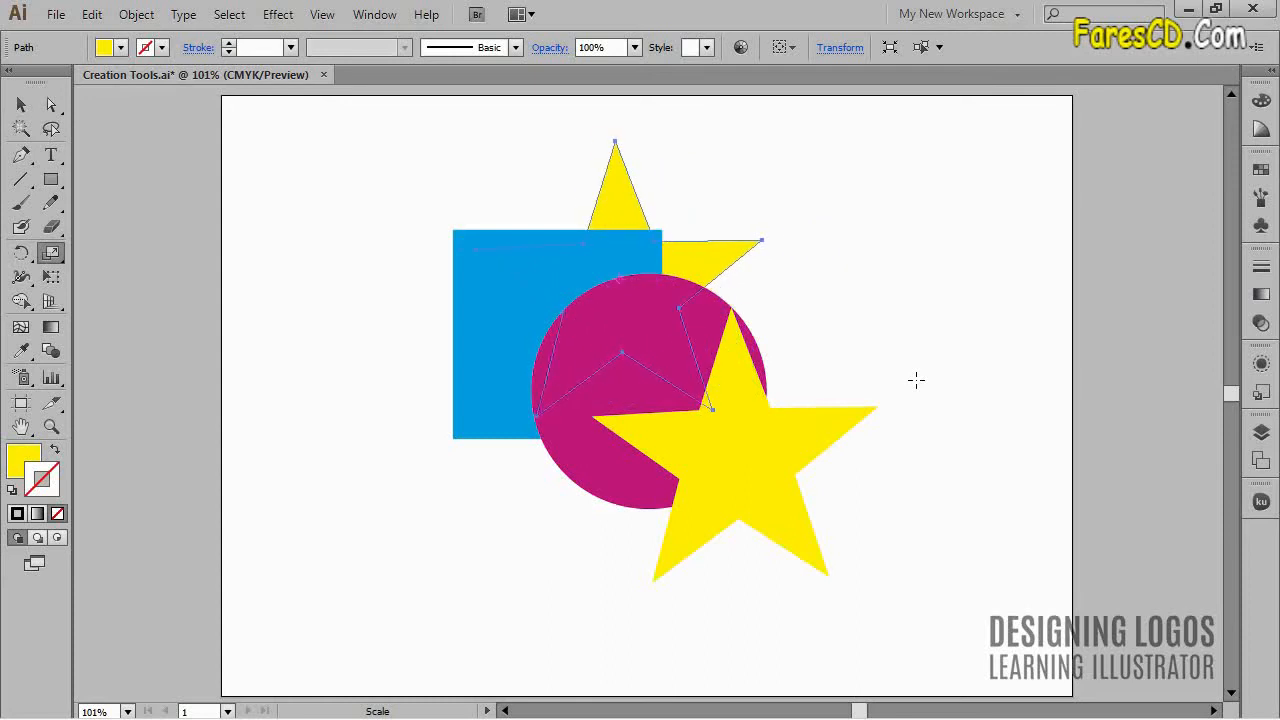
Delete the star copy that lies behind the blue square.
key(Delete)
key(ctrl)
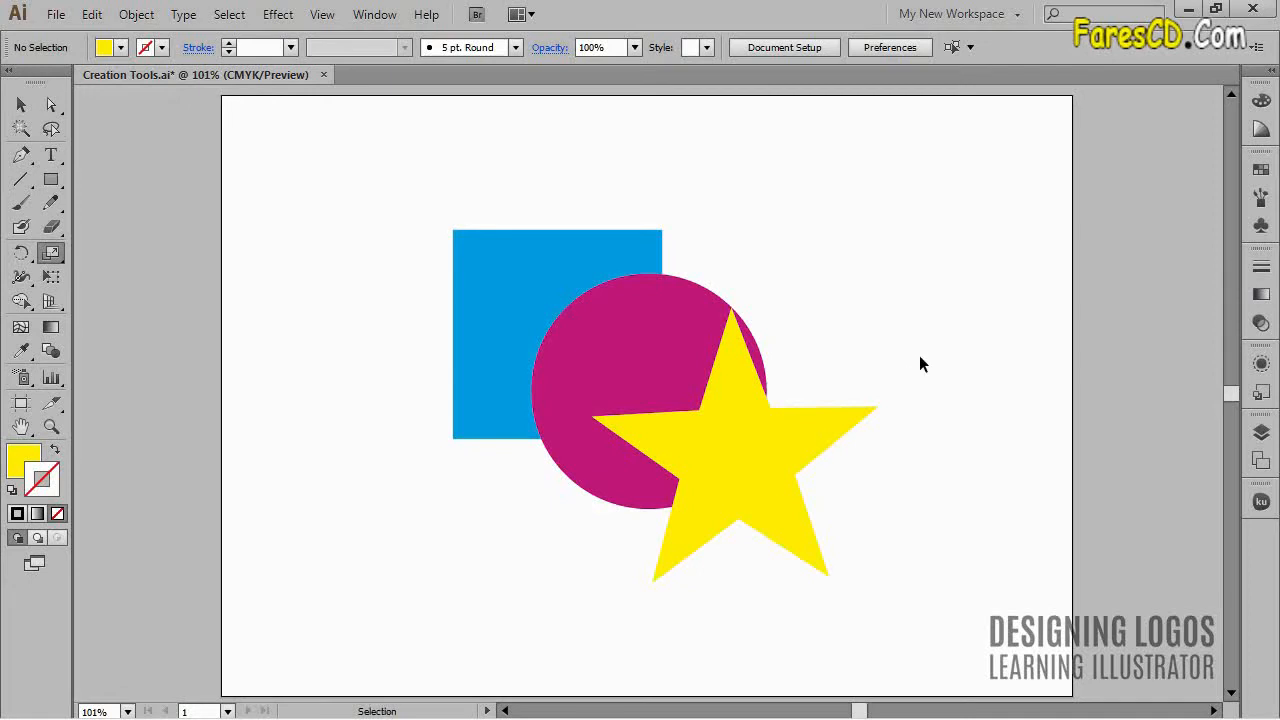
Move the original yellow star up and to the left so it overlaps the circle and the square.
ctrl+click(822, 434)
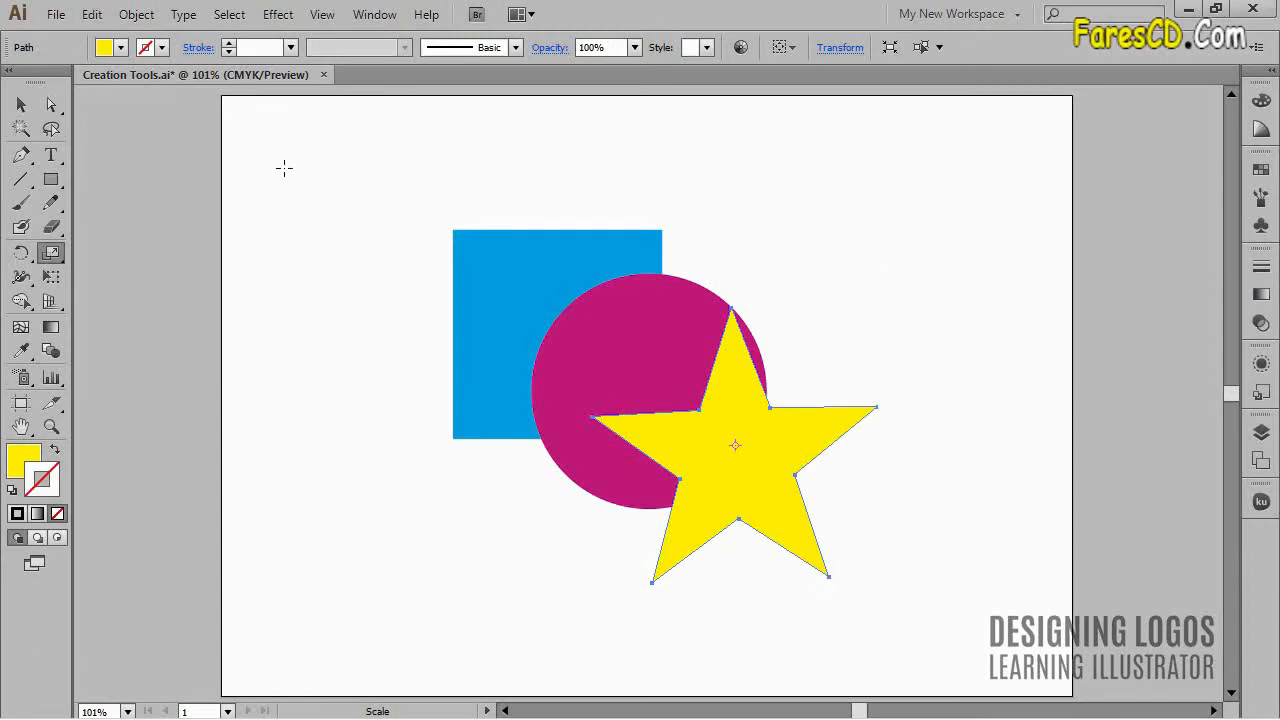
ctrl+drag(729, 401, 640, 290)
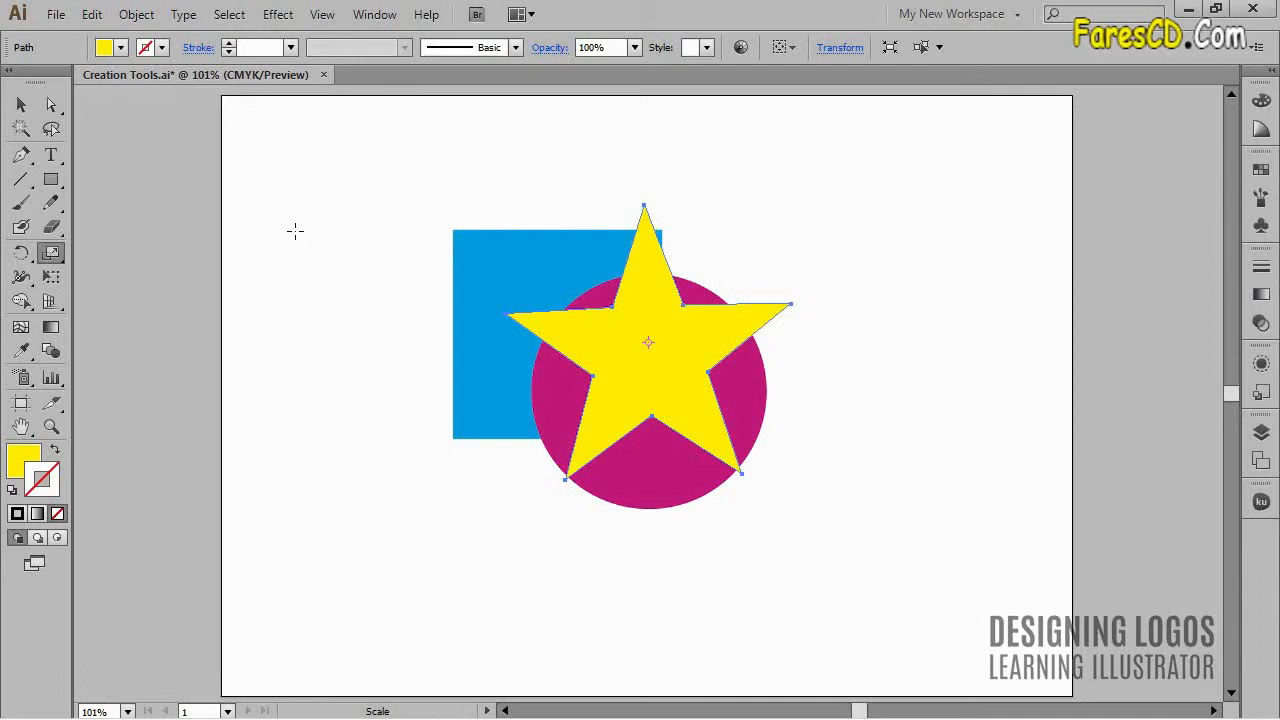
Send the yellow star to the back of the stacking order, deselect it and select it again.
click(124, 16)
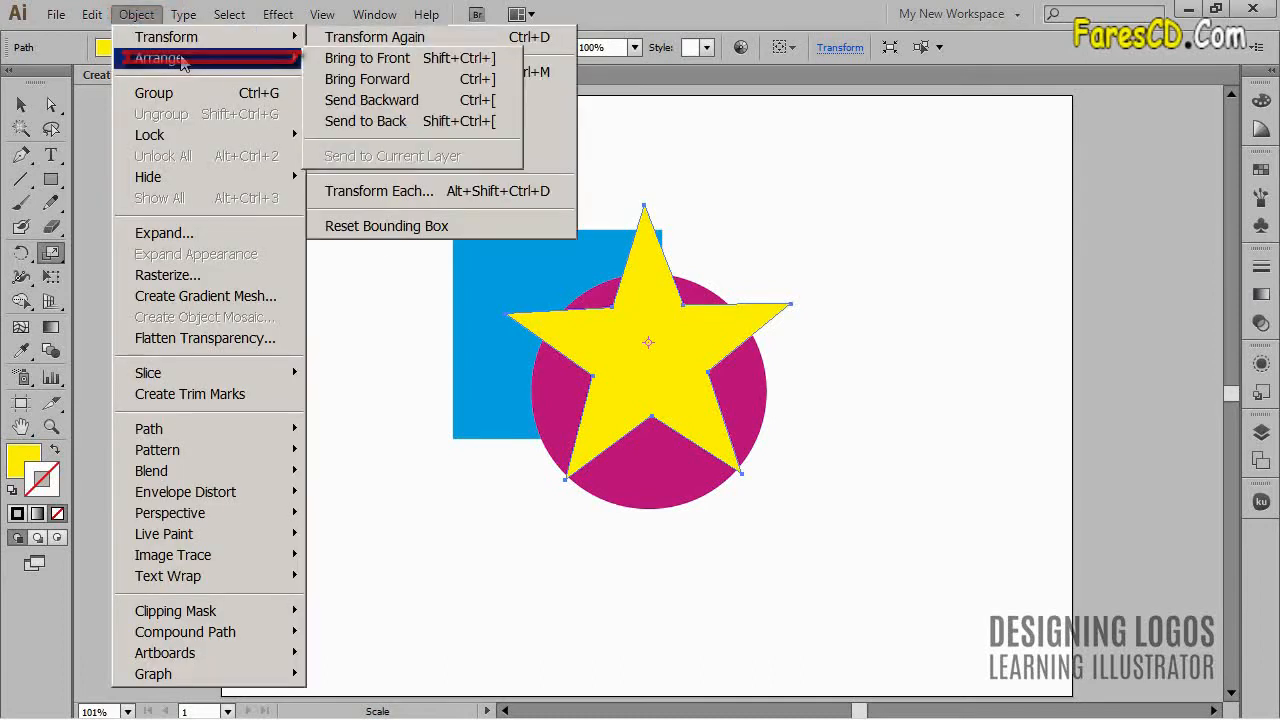
mouse_move(280, 68)
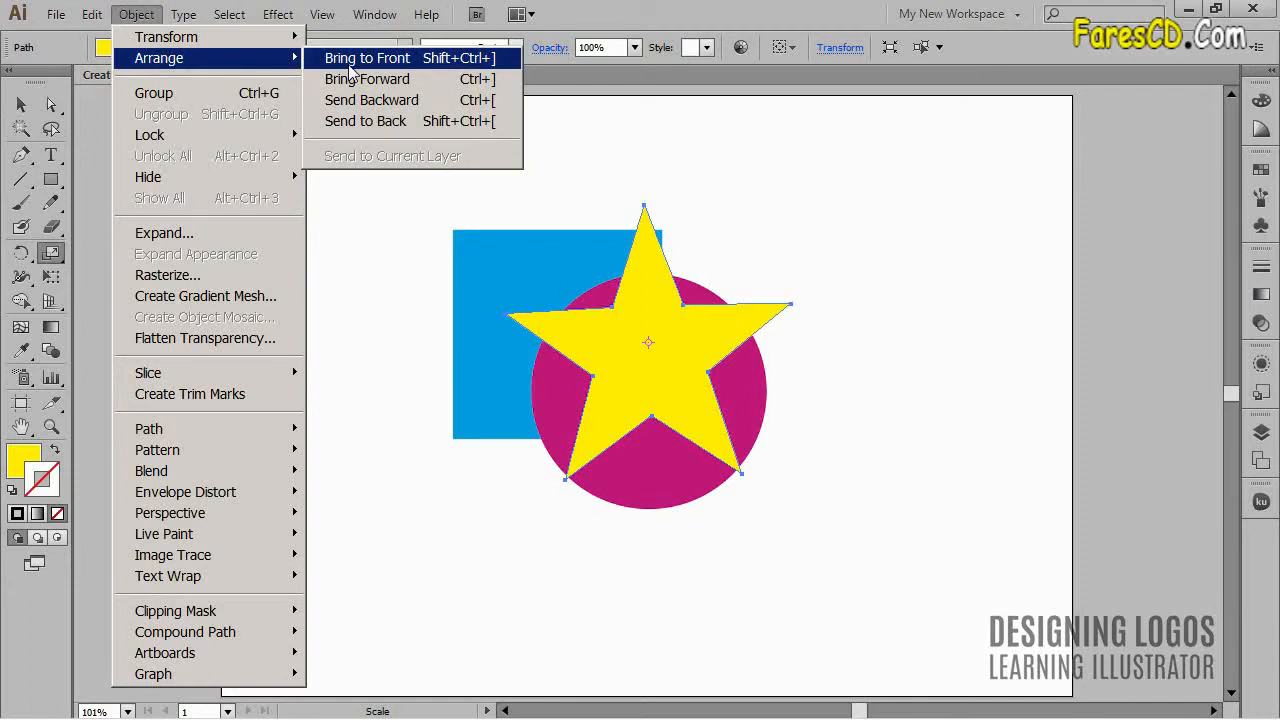
click(389, 120)
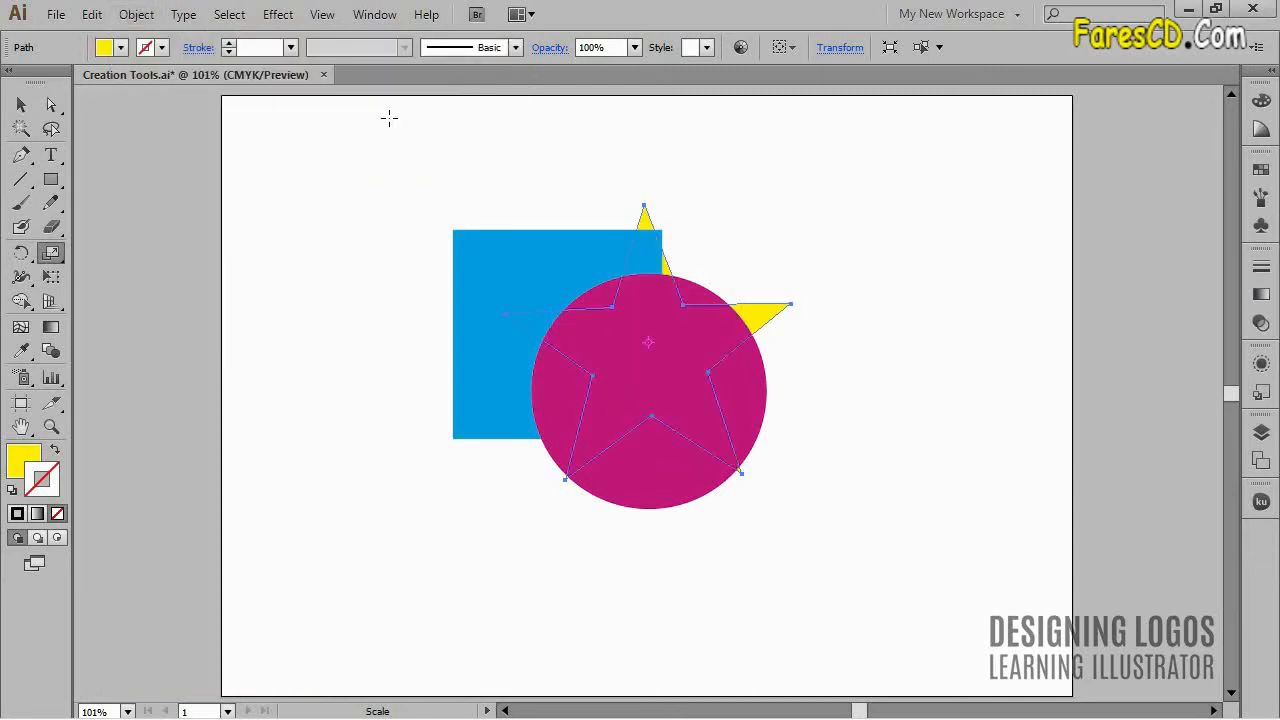
ctrl+click(824, 180)
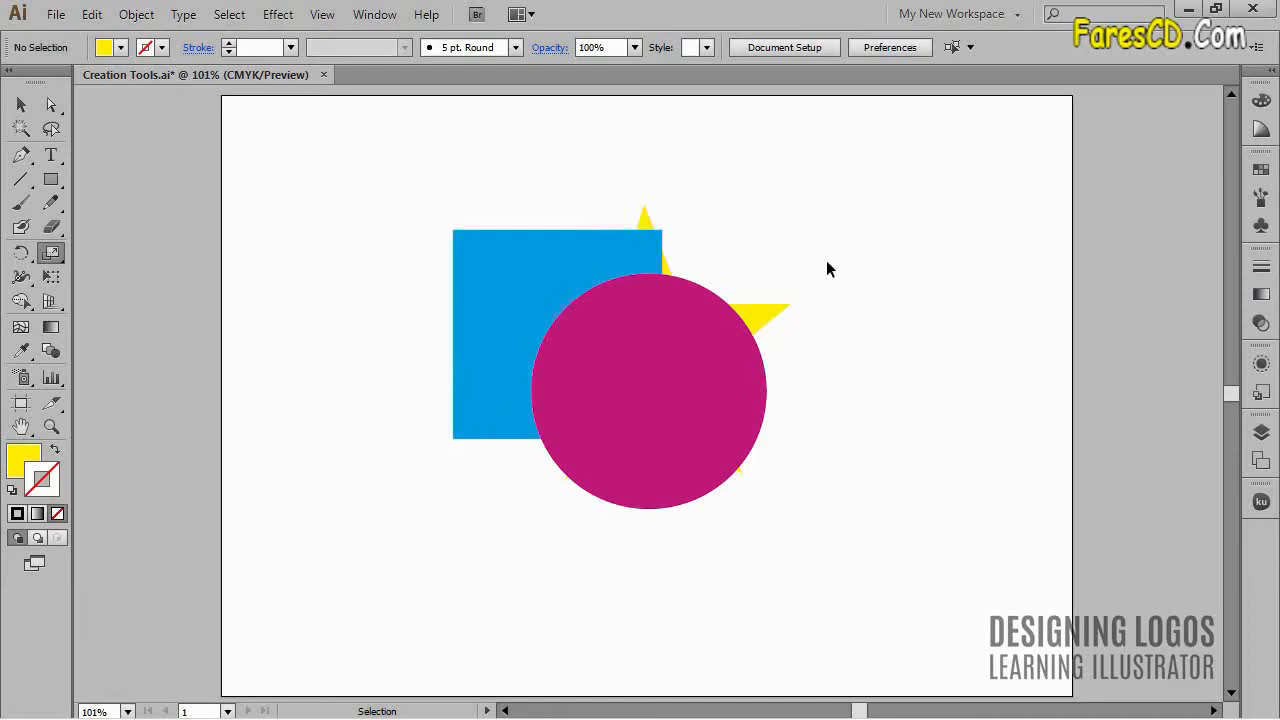
ctrl+click(780, 305)
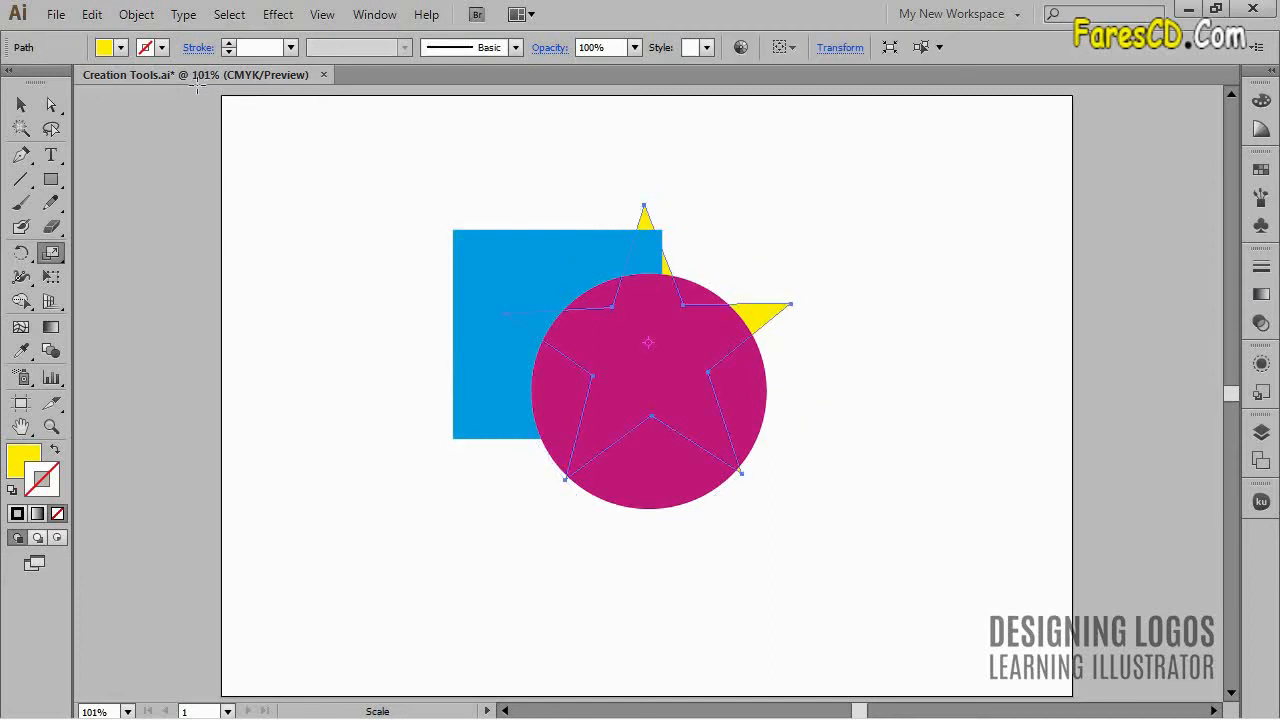
Bring the selected yellow star to the front of the stacking order, above the circle and the square.
click(145, 17)
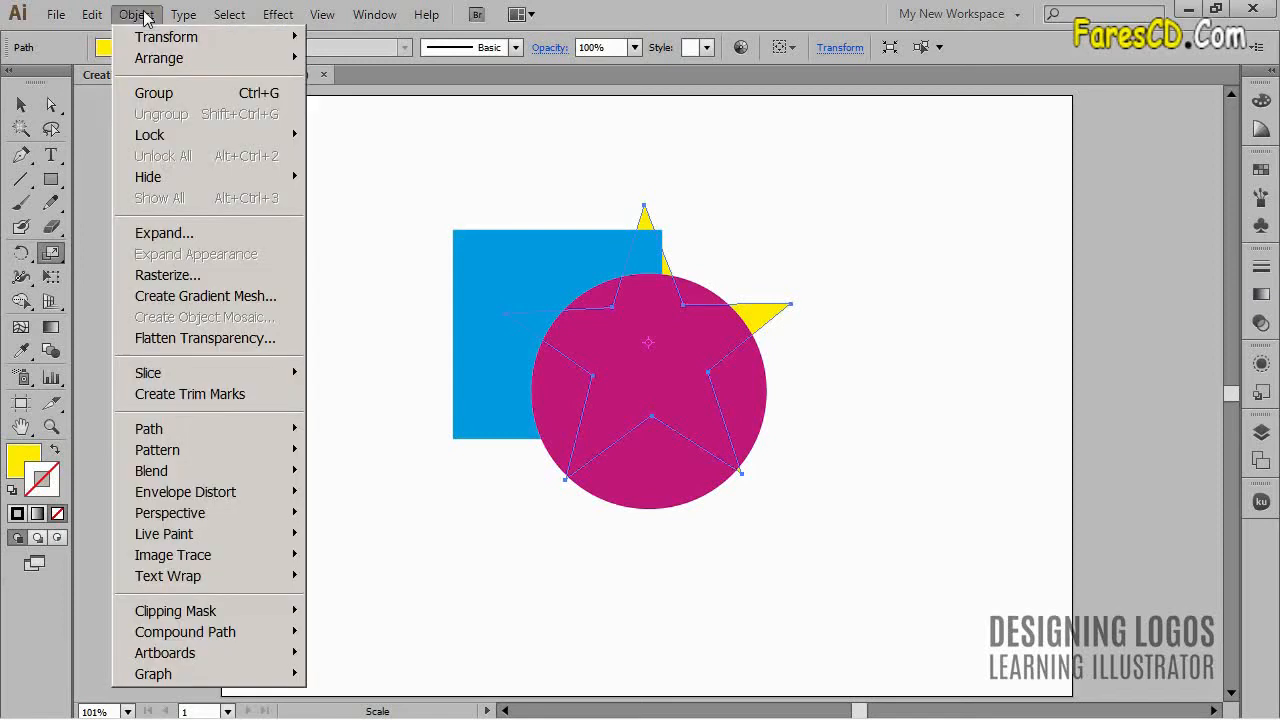
mouse_move(182, 60)
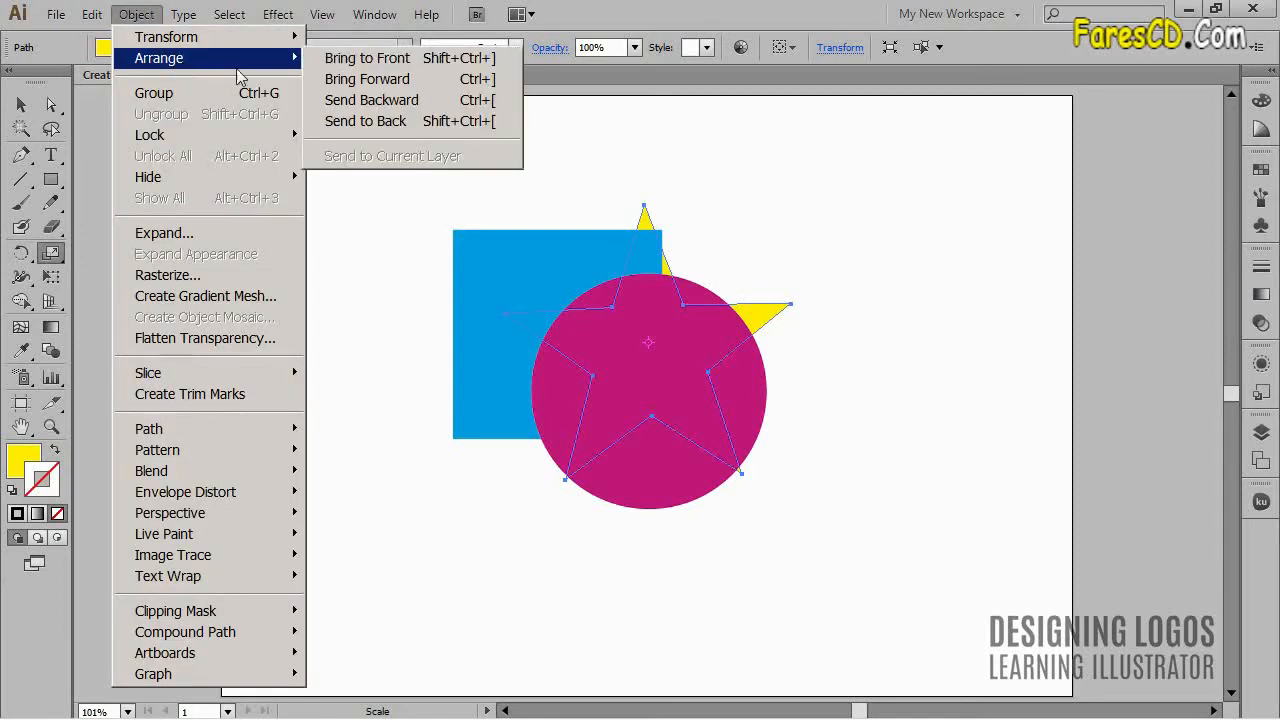
click(417, 60)
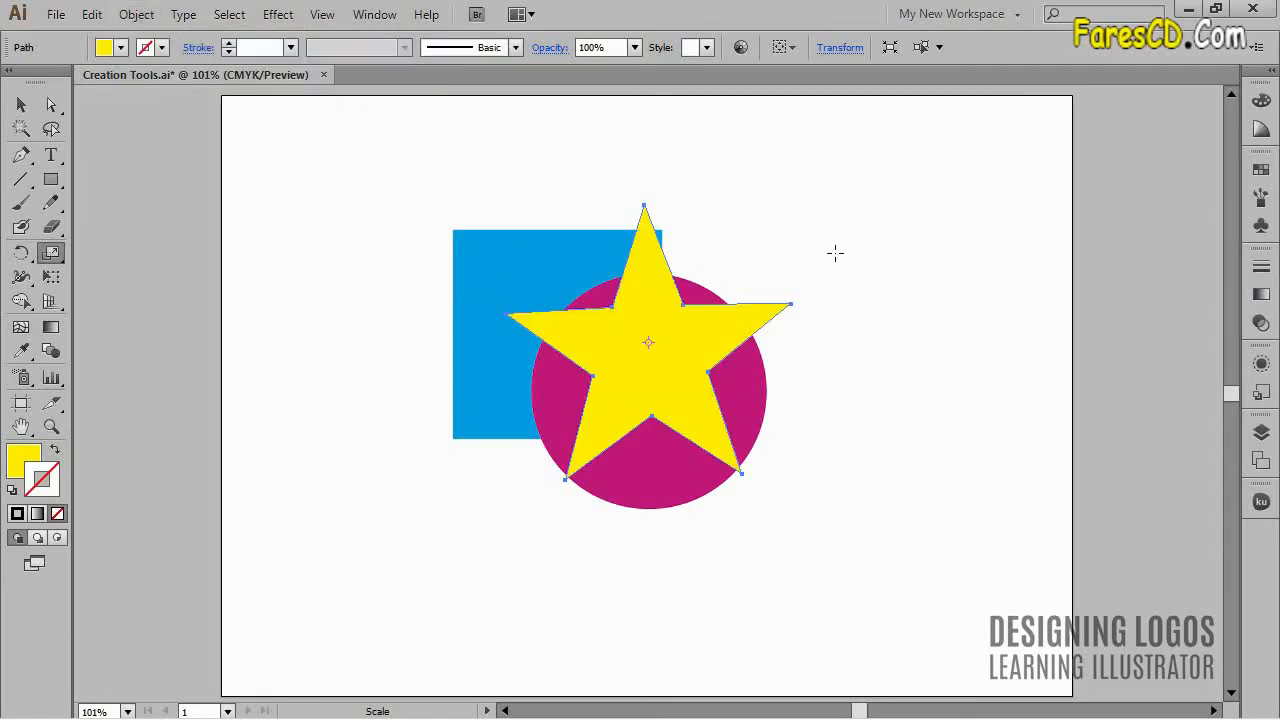
Send the yellow star backward one level so it sits between the magenta circle and the blue square.
click(137, 14)
mouse_move(183, 14)
mouse_move(137, 14)
mouse_move(160, 58)
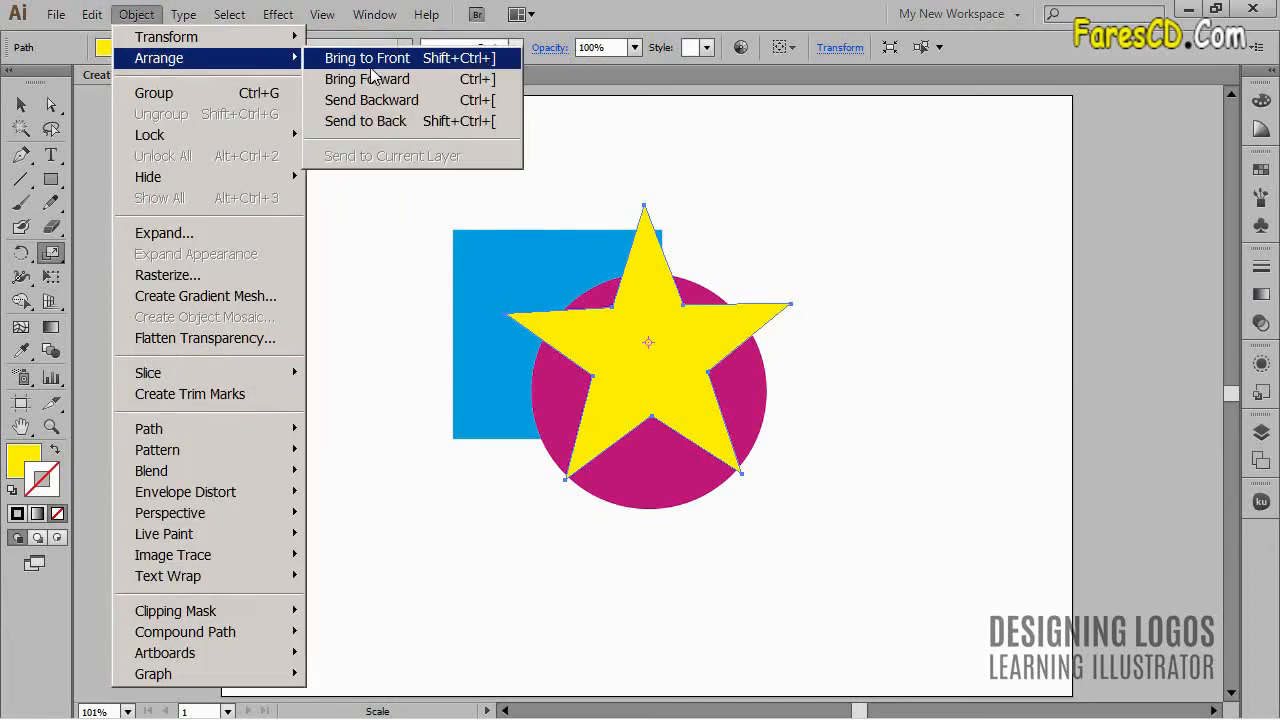
click(391, 102)
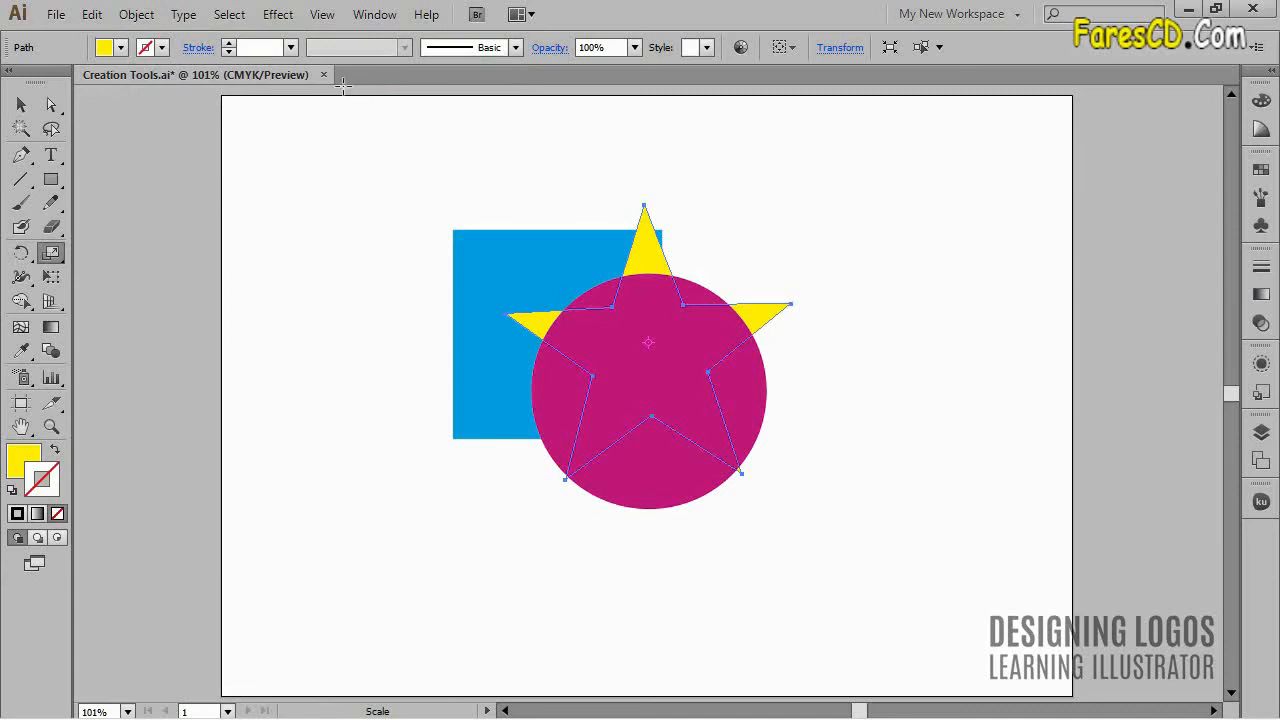
Bring the yellow star forward one level and move it down and to the right, still overlapping the circle.
click(136, 15)
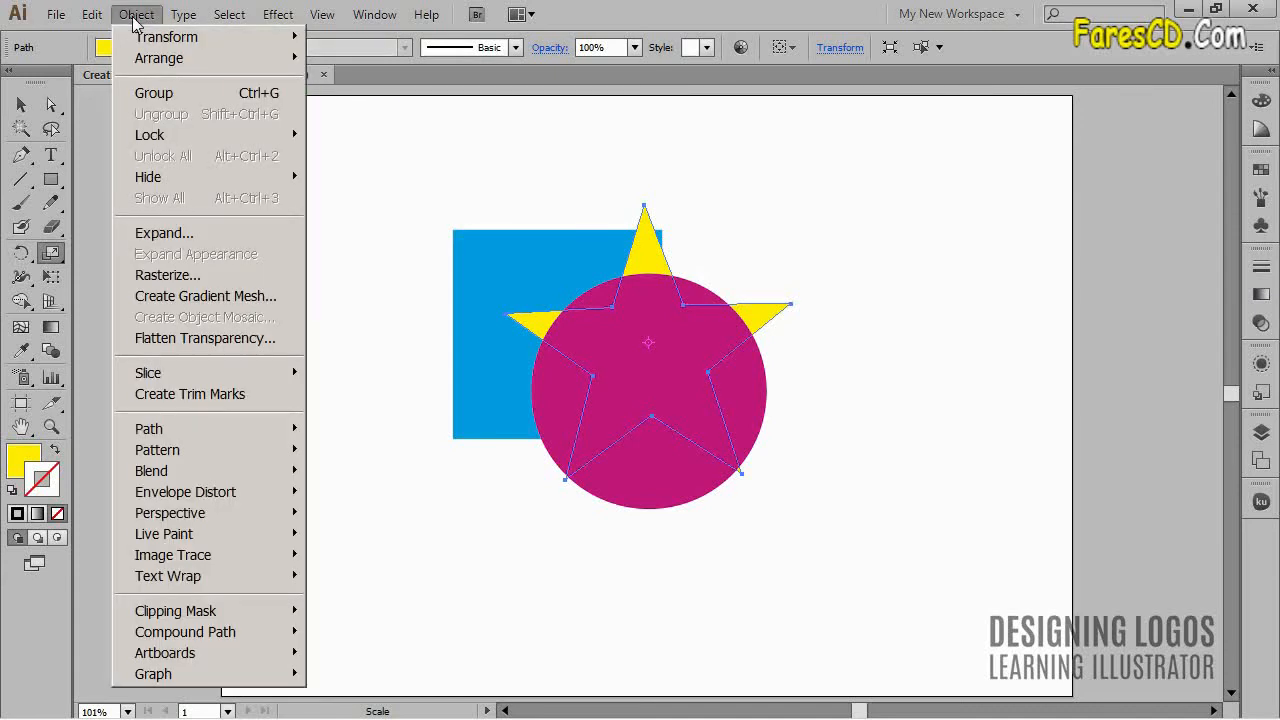
mouse_move(170, 58)
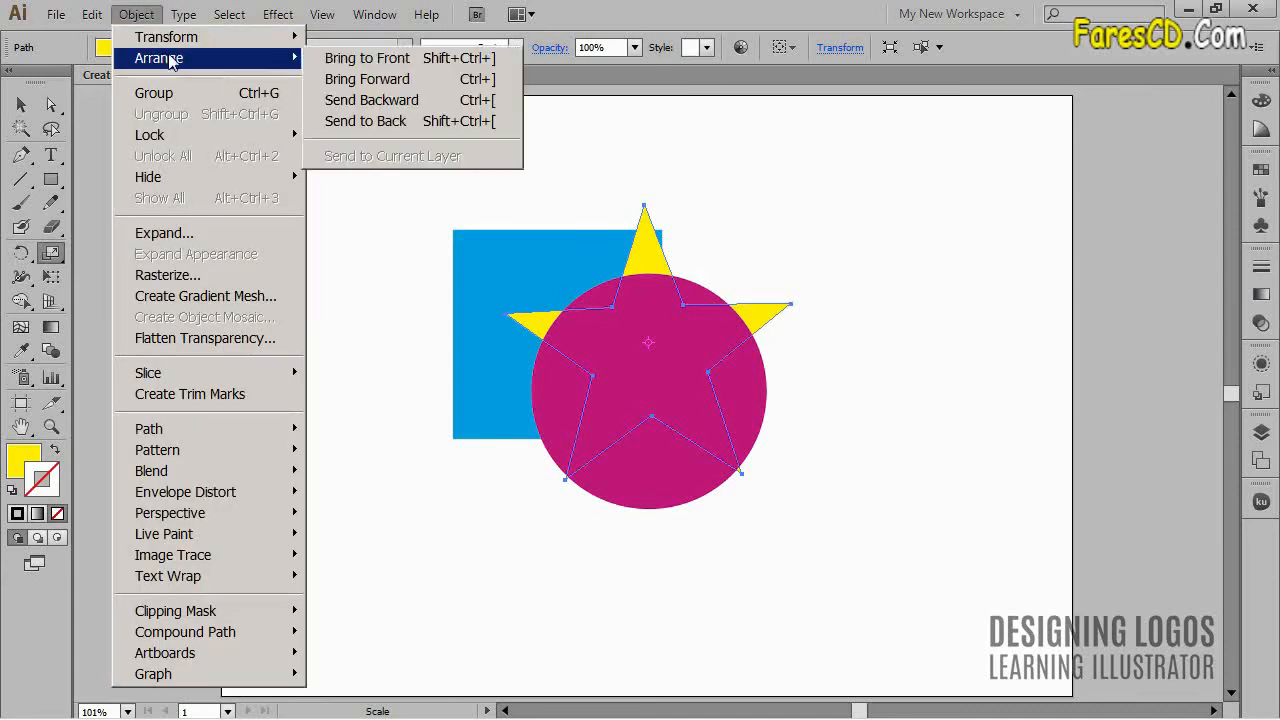
click(405, 80)
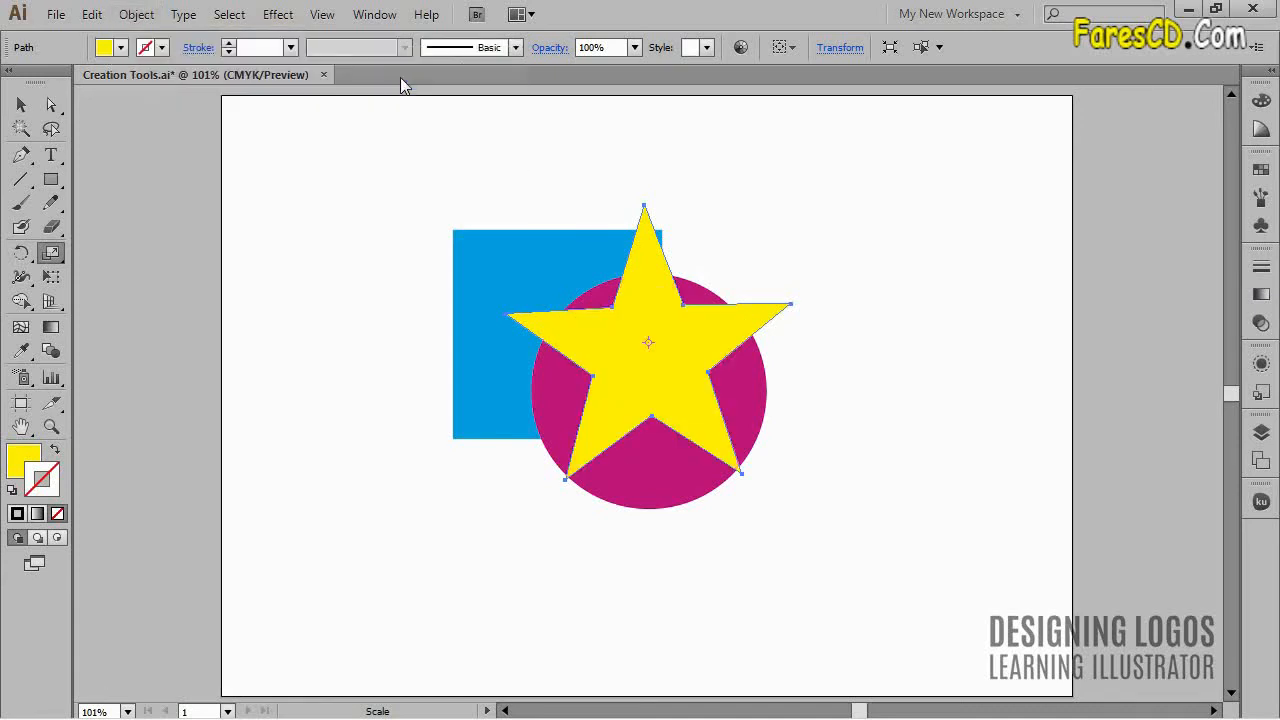
click(840, 232)
drag(755, 325, 830, 382)
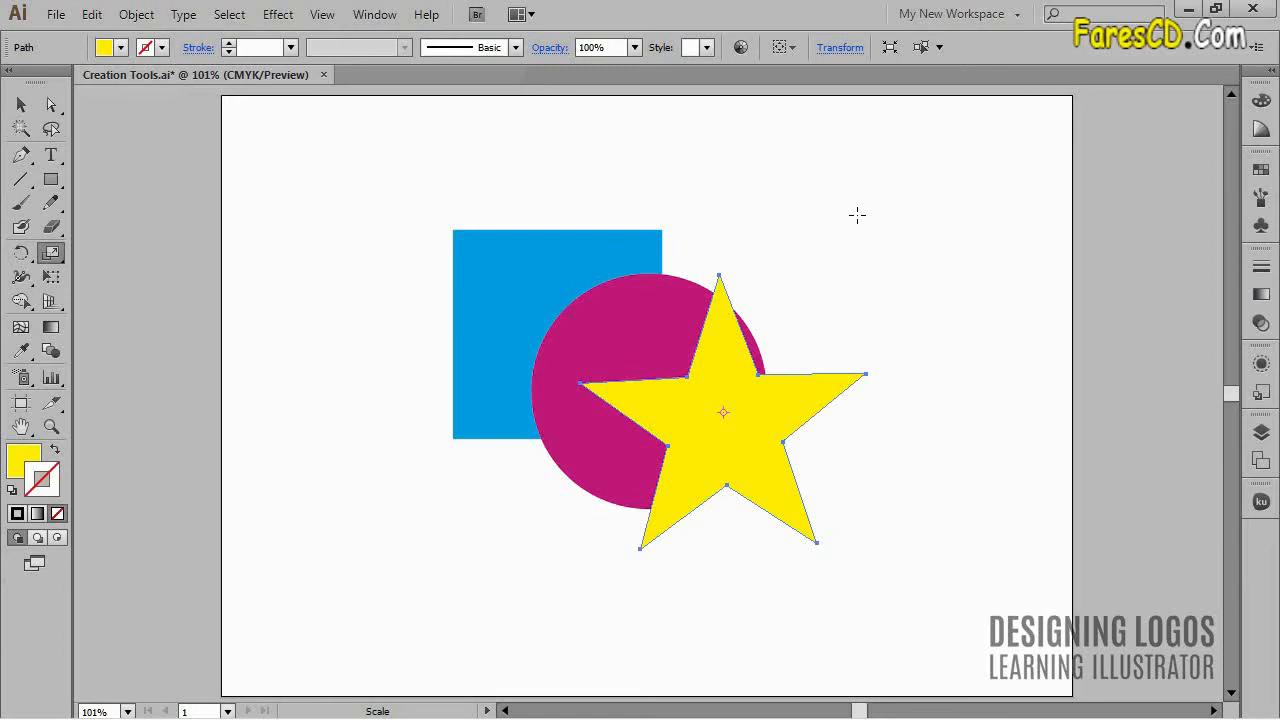
click(137, 14)
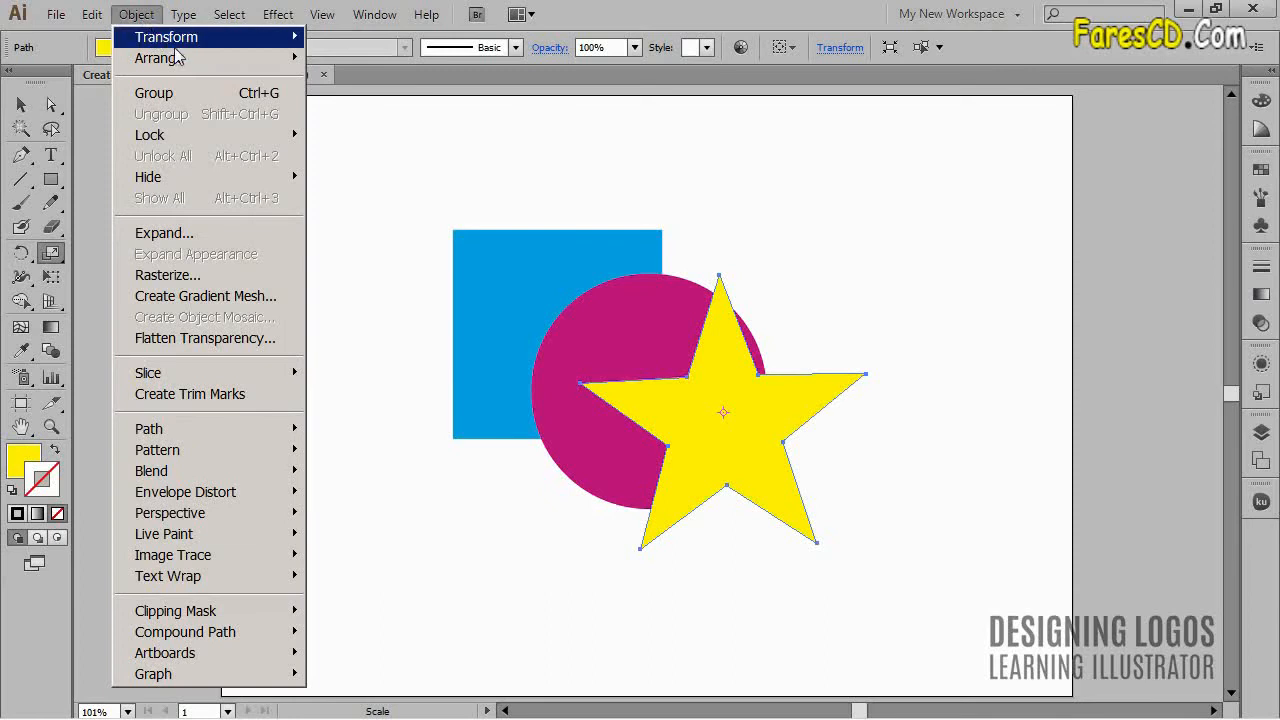
mouse_move(186, 63)
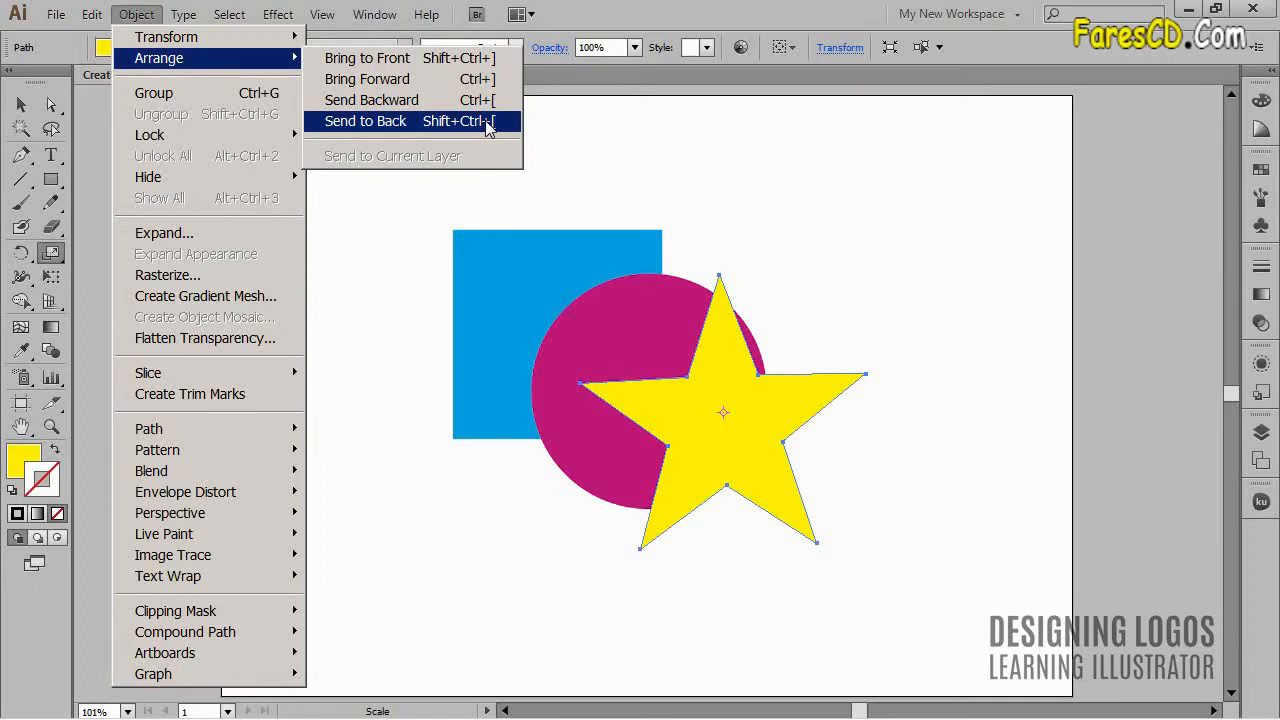
click(824, 255)
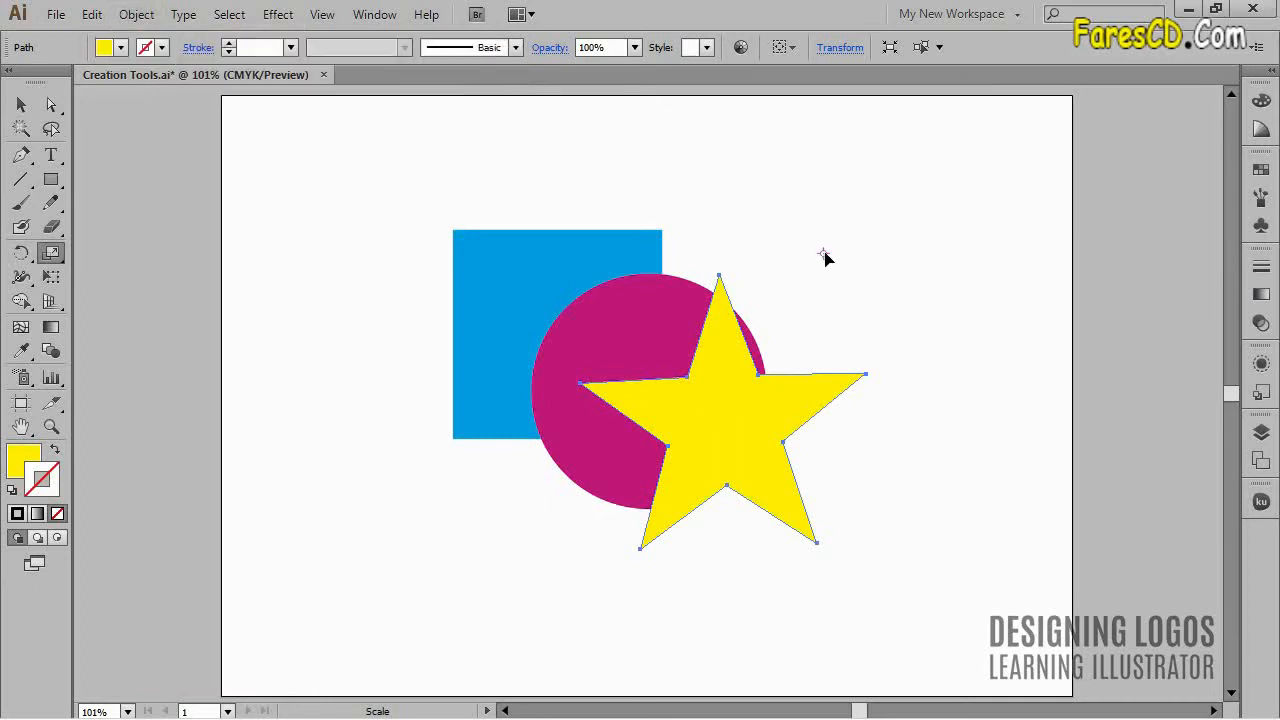
ctrl+click(841, 301)
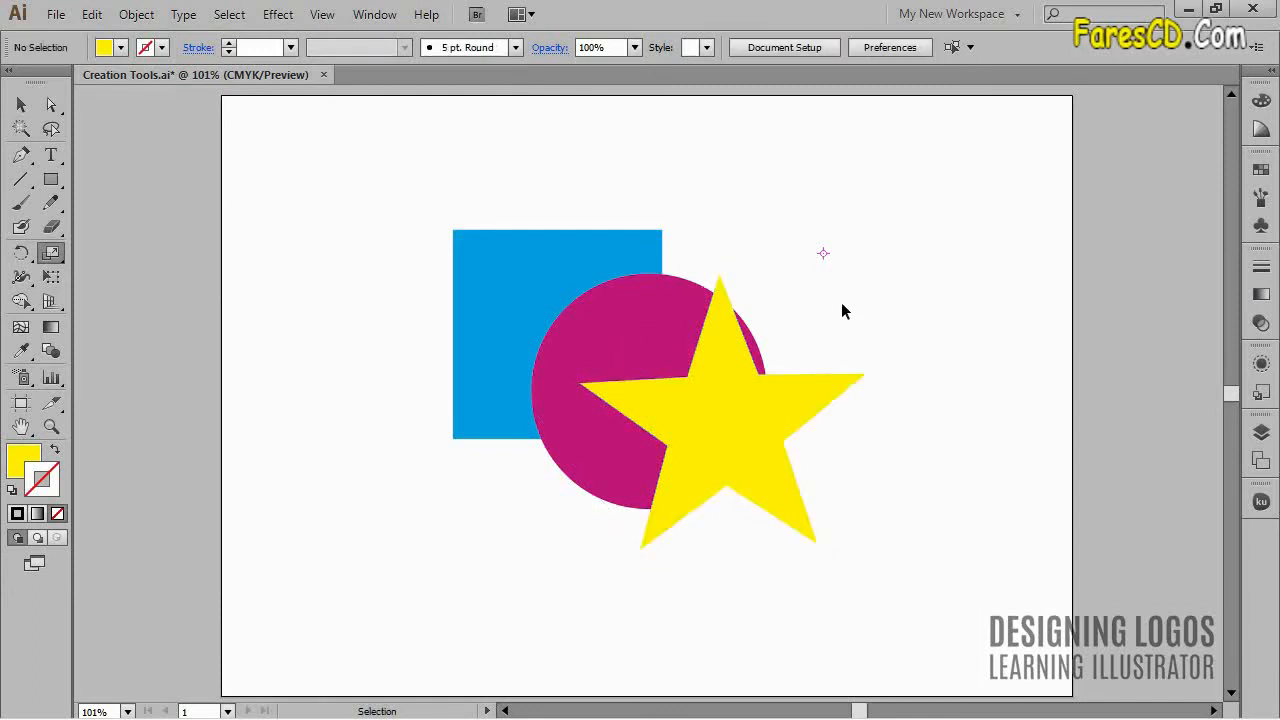
ctrl+click(827, 374)
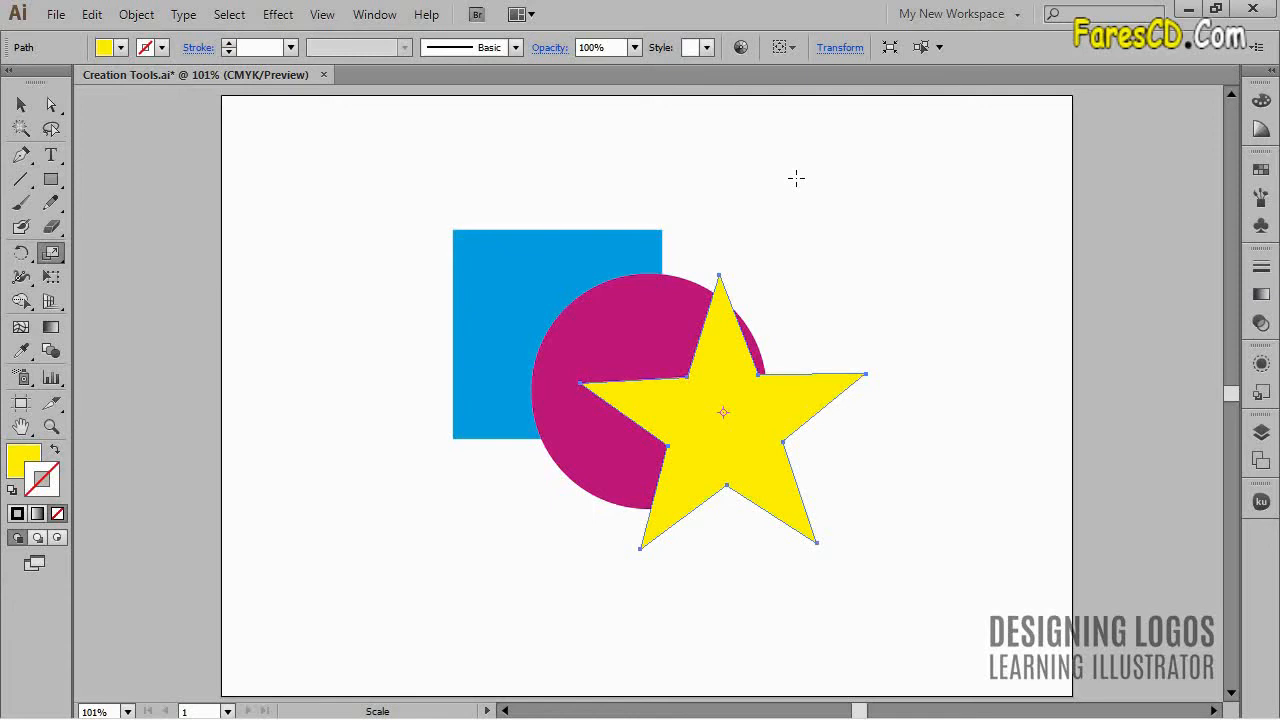
Delete the square, the circle and the star so the artboard is empty.
ctrl+click(821, 171)
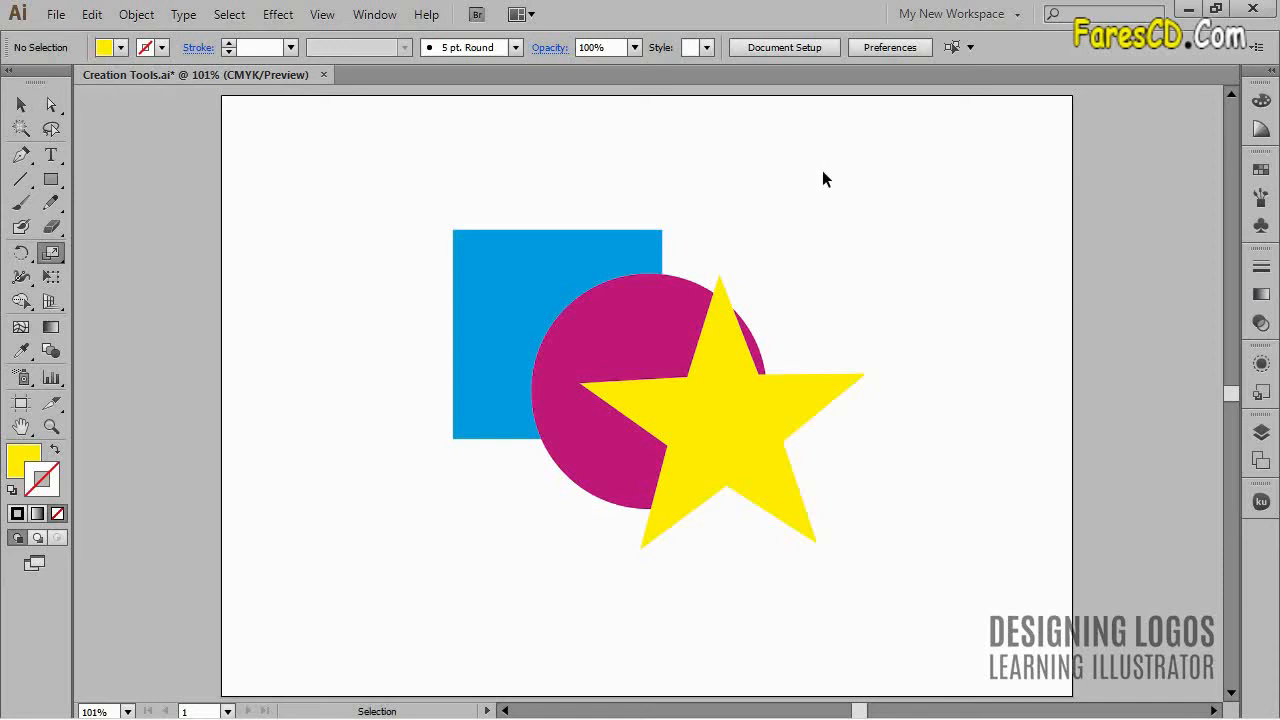
key(ctrl+a)
key(Delete)
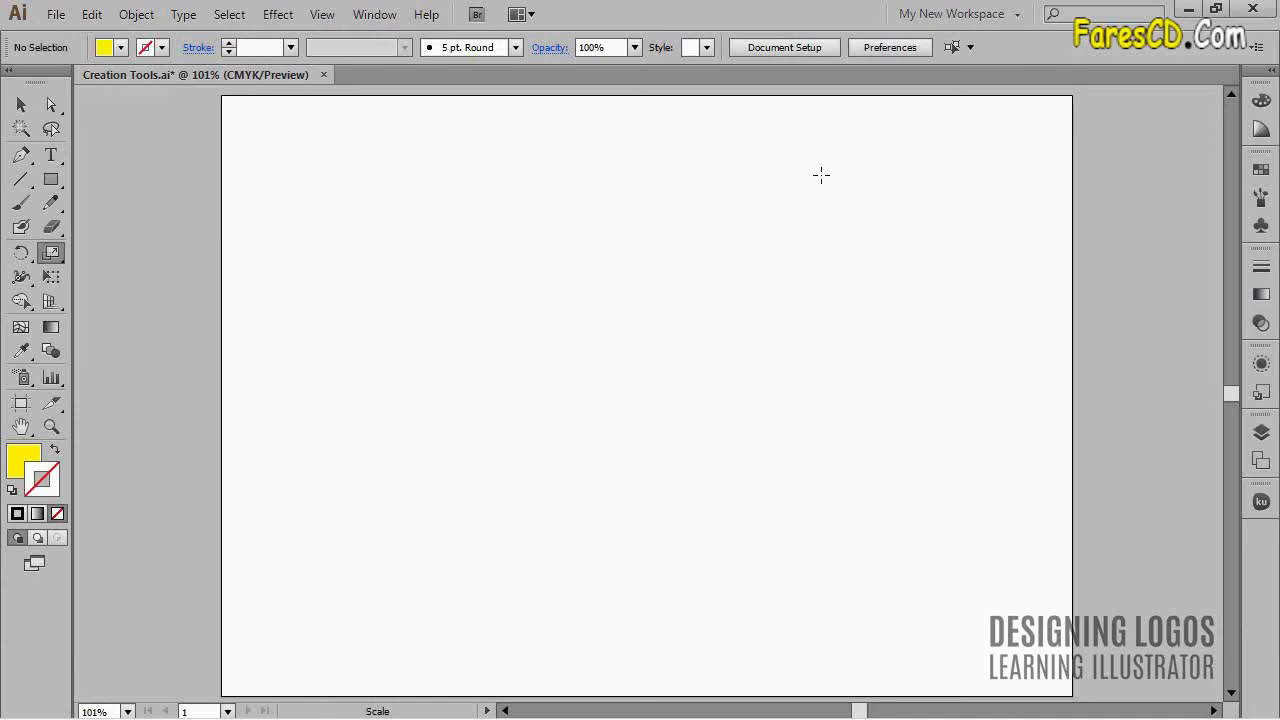
Draw a small square in the artboard's upper-left corner, fill it with light blue and leave it selected.
key(m)
drag(231, 109, 321, 199)
click(121, 47)
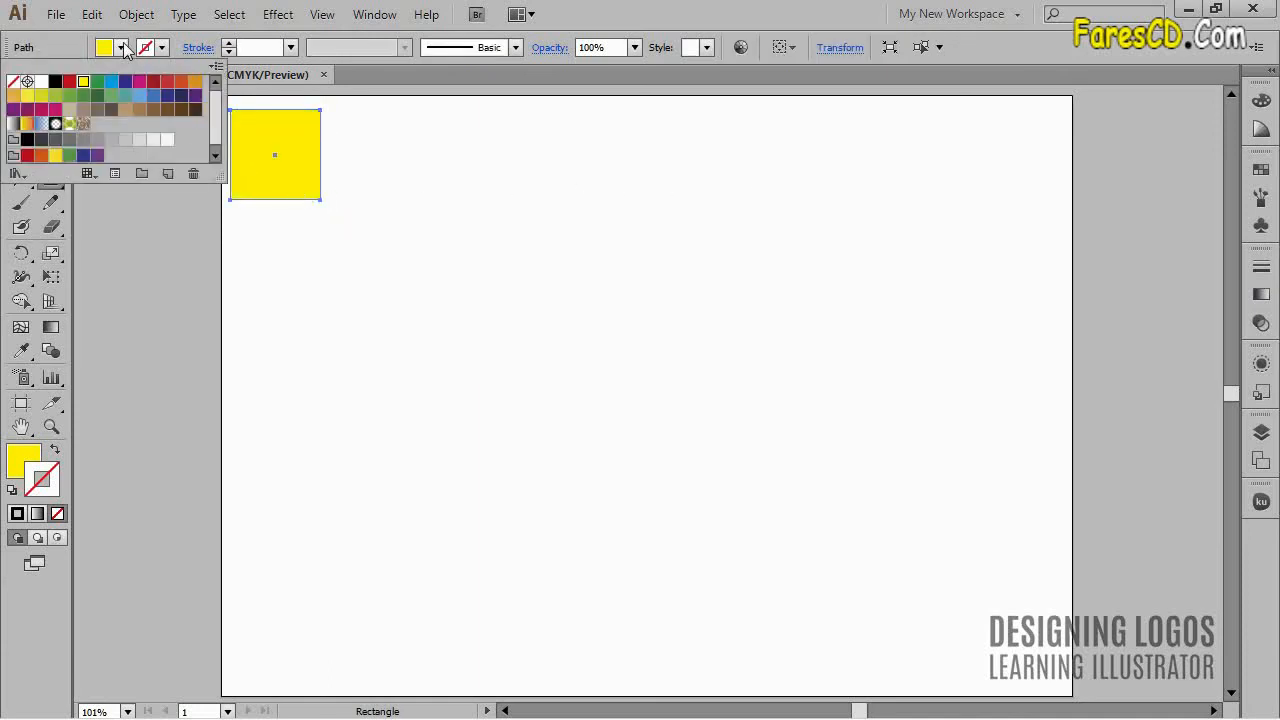
click(122, 83)
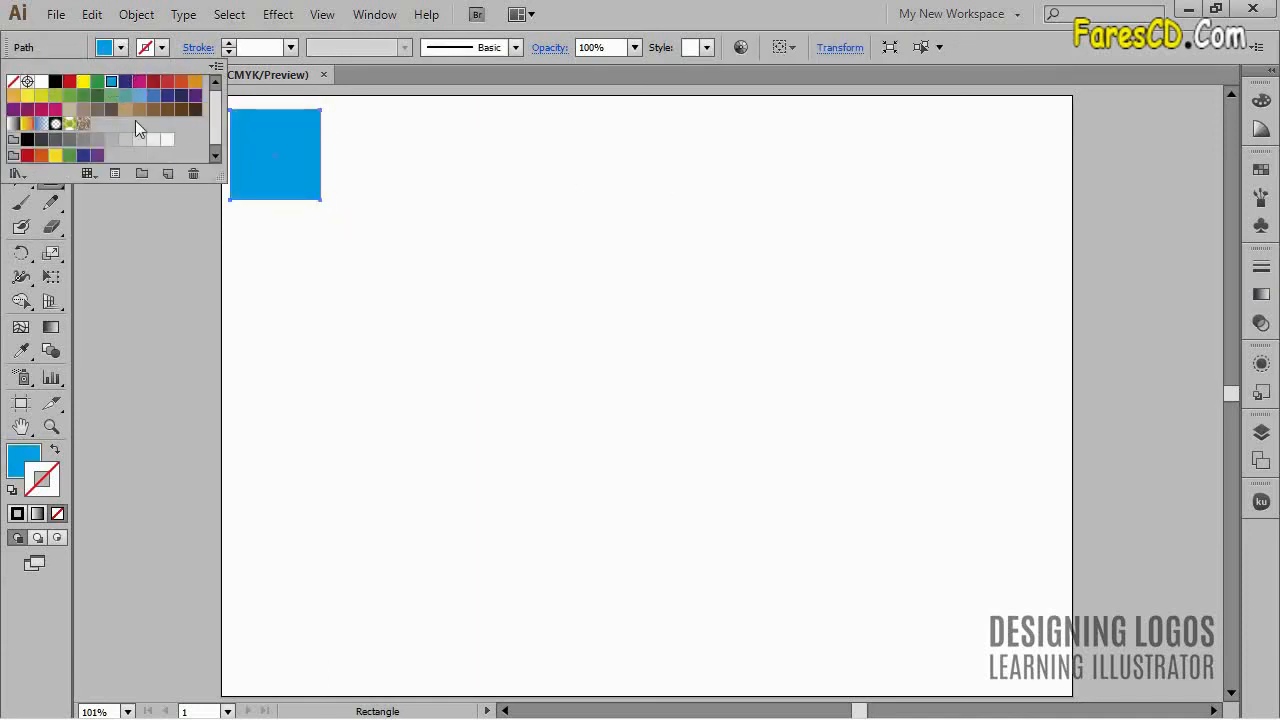
ctrl+click(432, 174)
ctrl+click(272, 140)
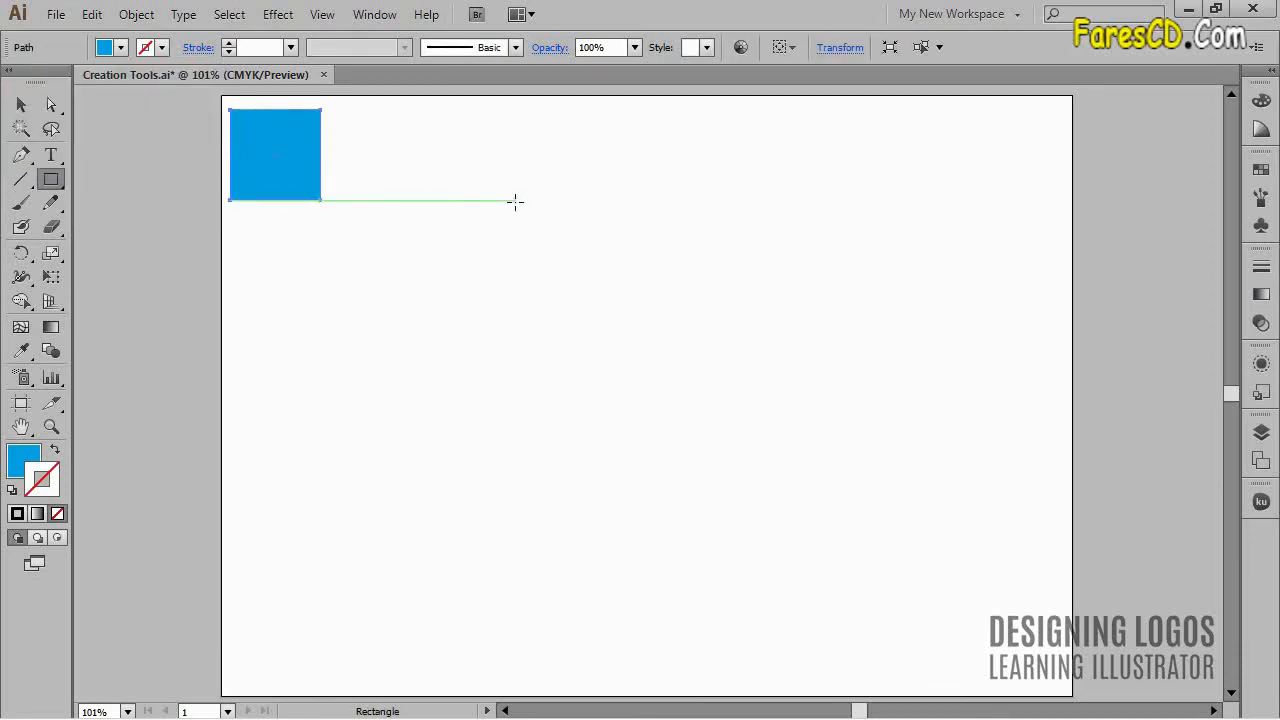
Duplicate the blue square horizontally to the right twice, making a row of three evenly spaced squares.
key(ctrl)
drag(281, 150, 388, 147)
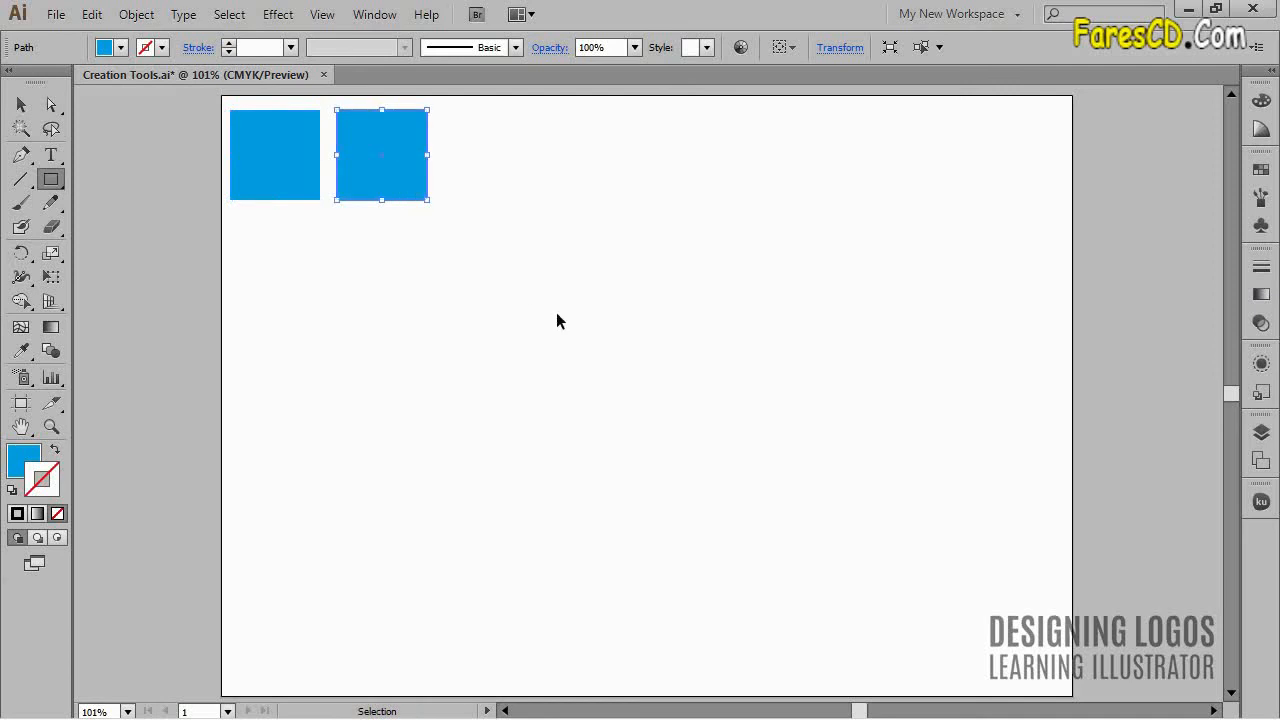
drag(377, 136, 486, 138)
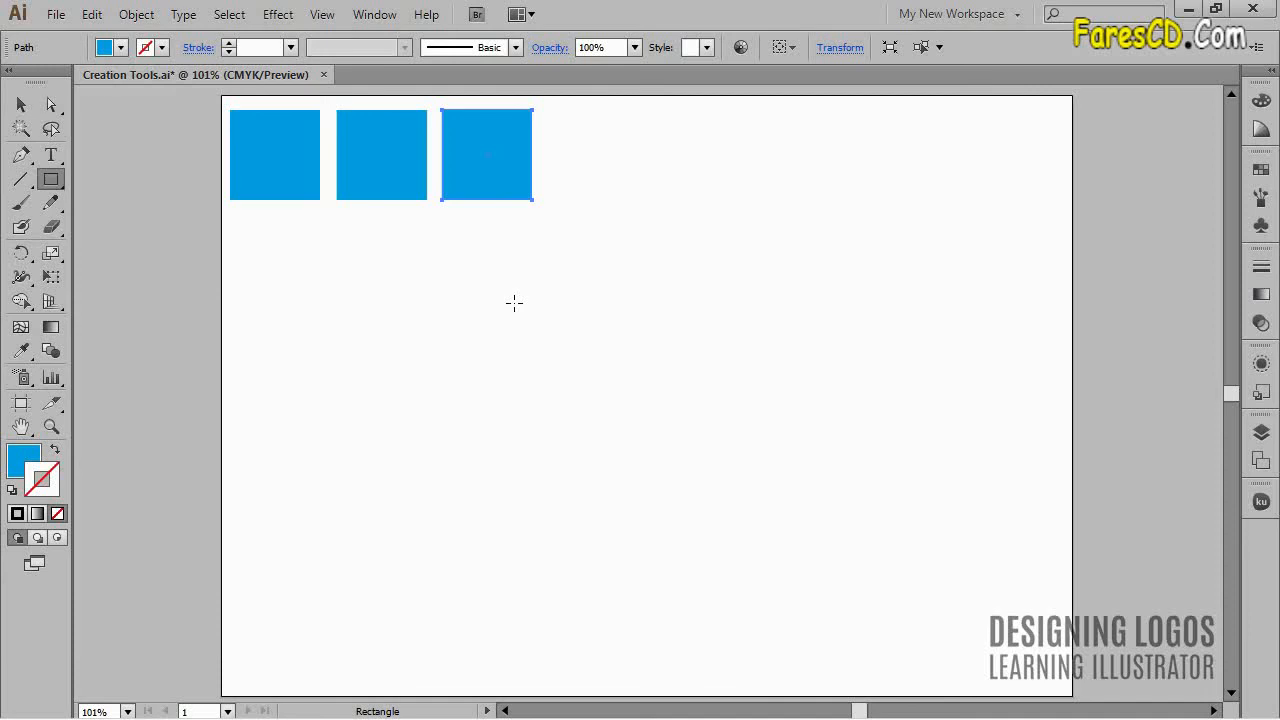
key(ctrl)
Repeat the last copy move five times with Transform Again to make a row of eight squares, and deselect.
click(136, 14)
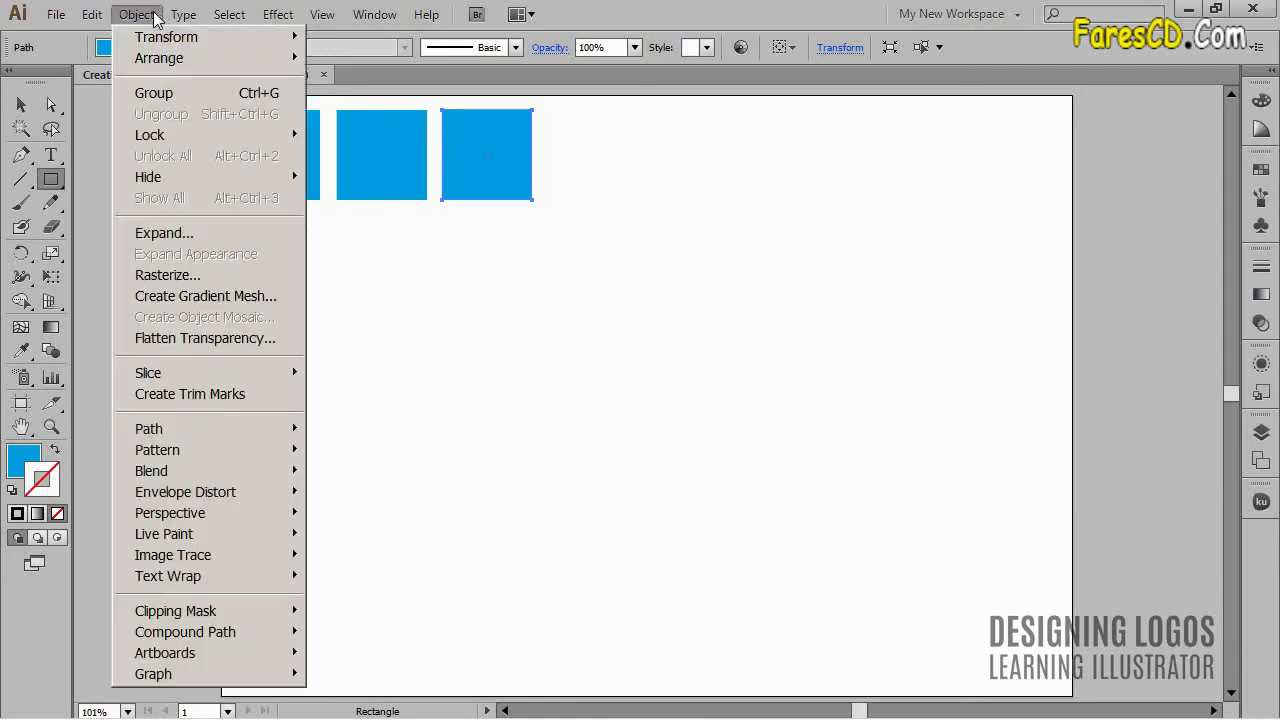
mouse_move(160, 37)
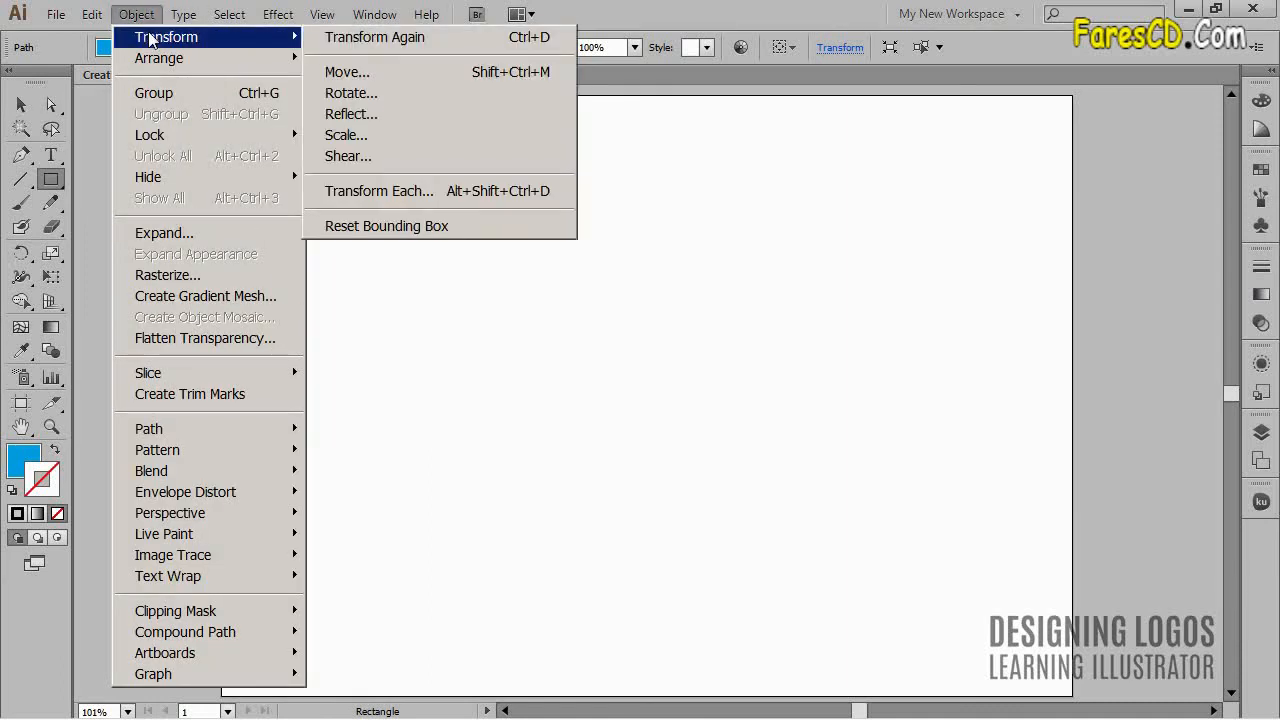
click(338, 44)
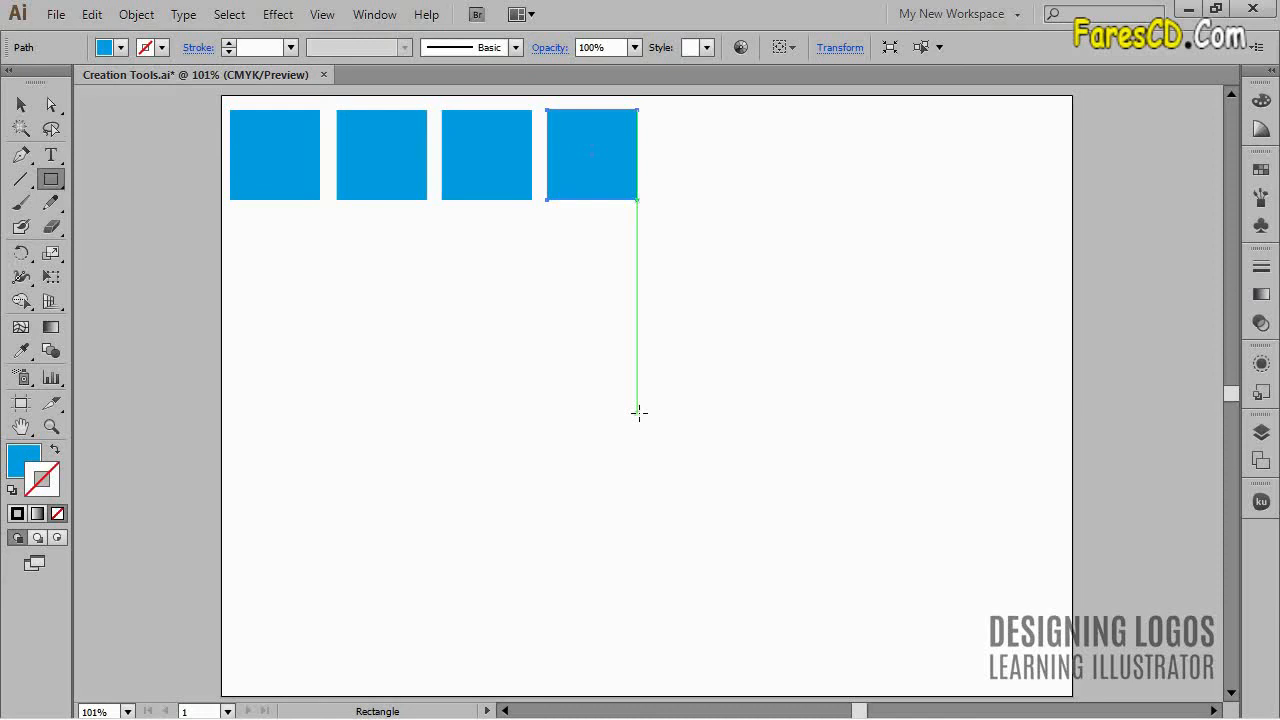
key(ctrl+d)
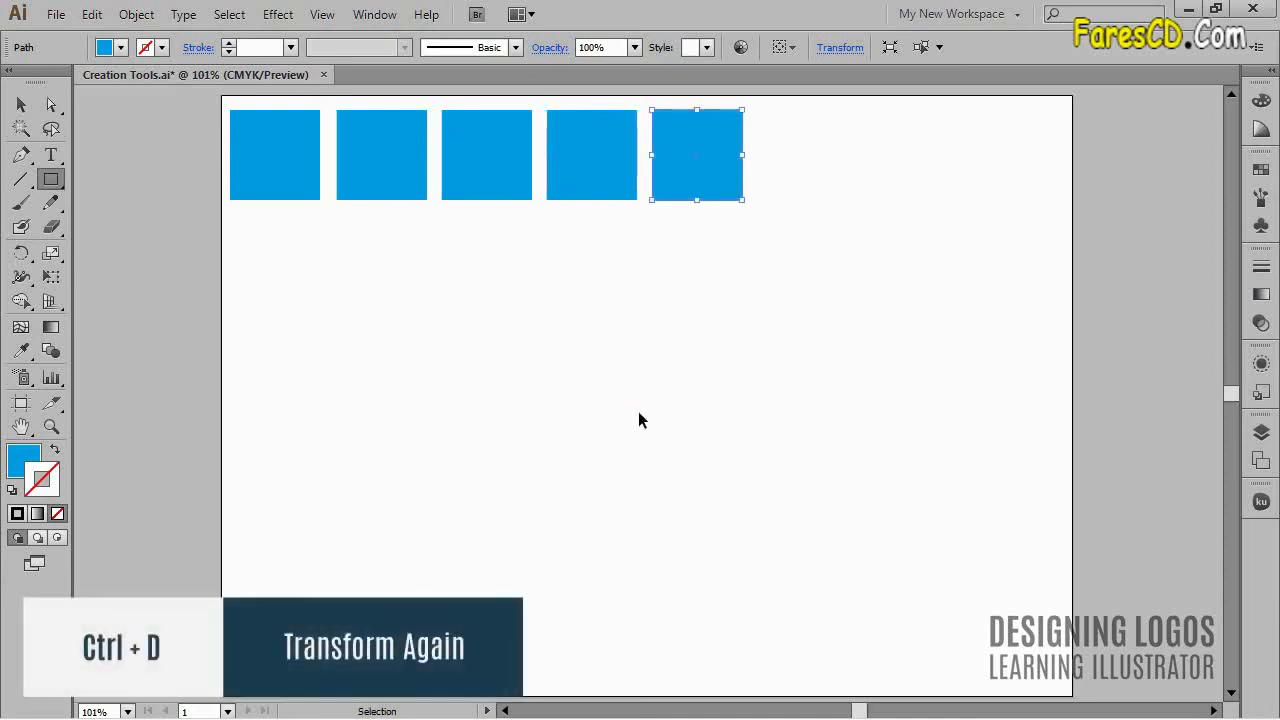
key(ctrl+d)
key(ctrl+d)
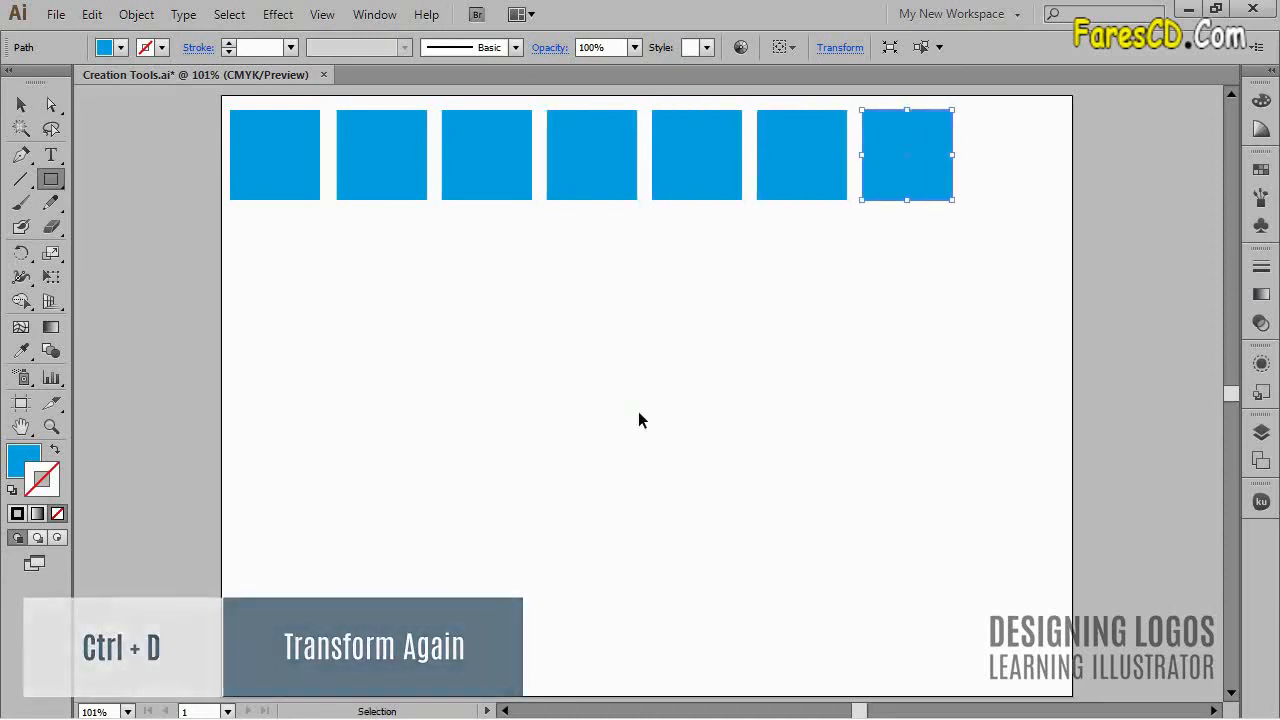
key(ctrl+d)
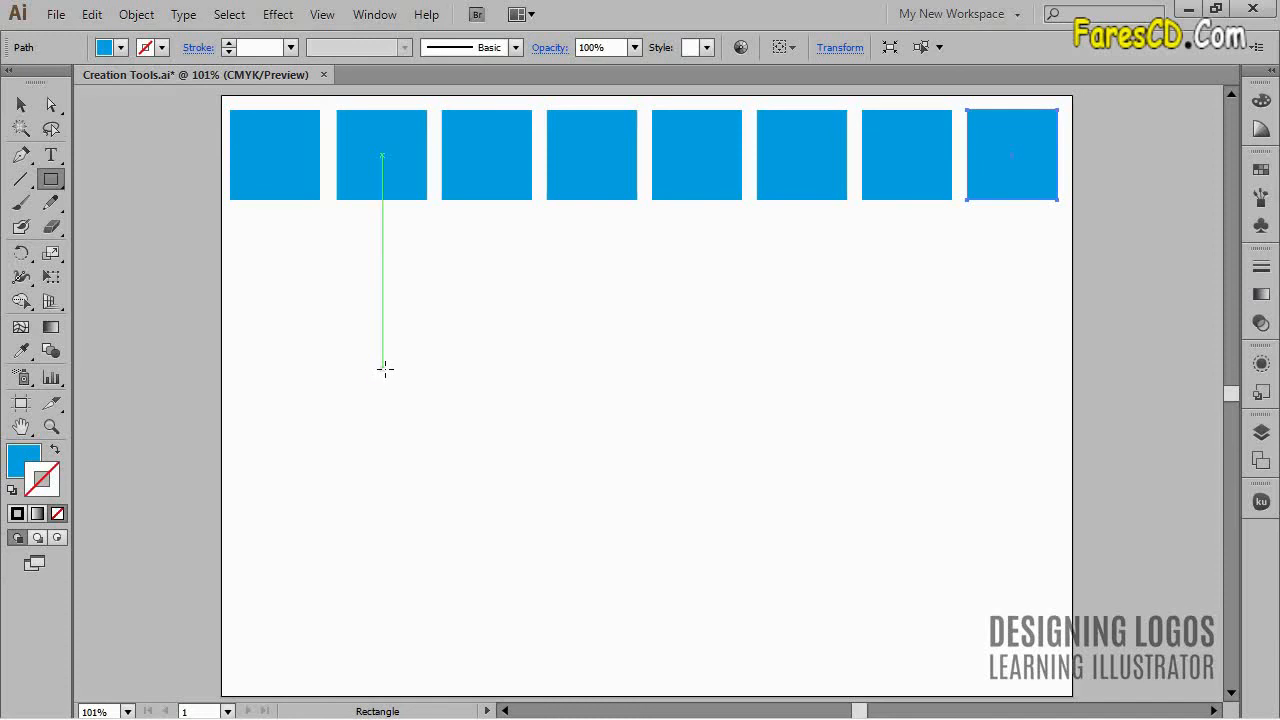
ctrl+click(426, 332)
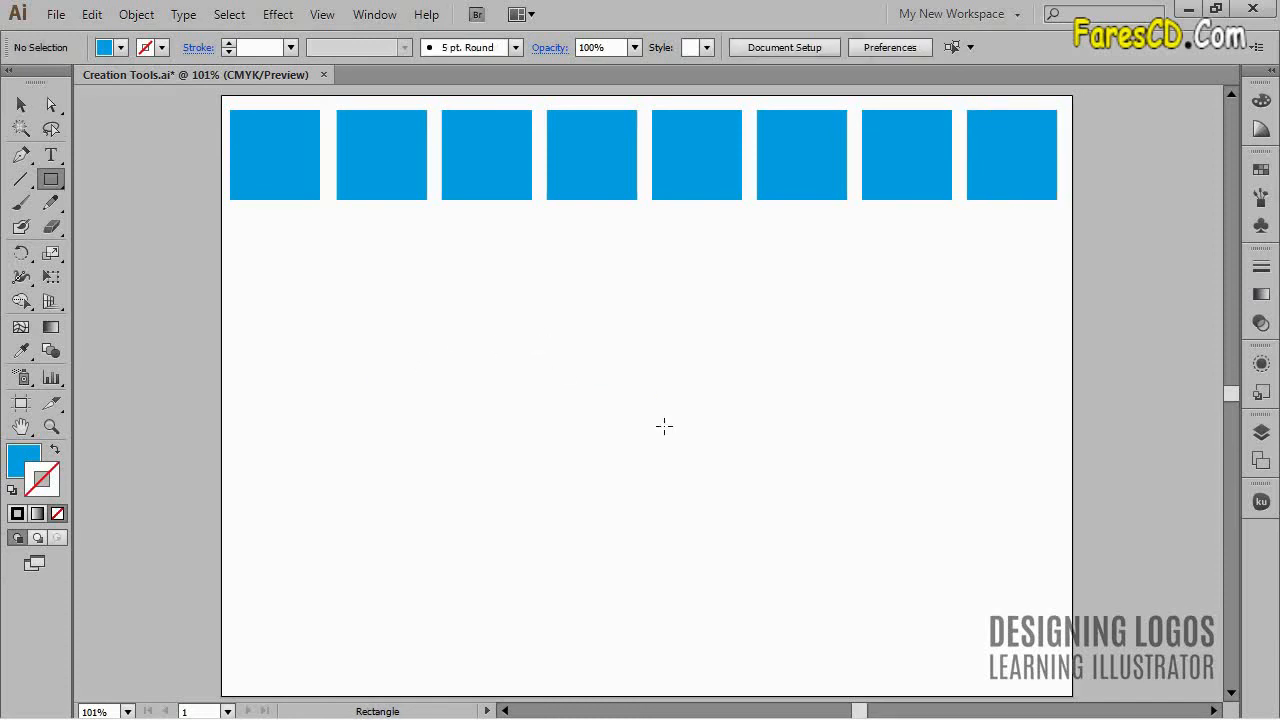